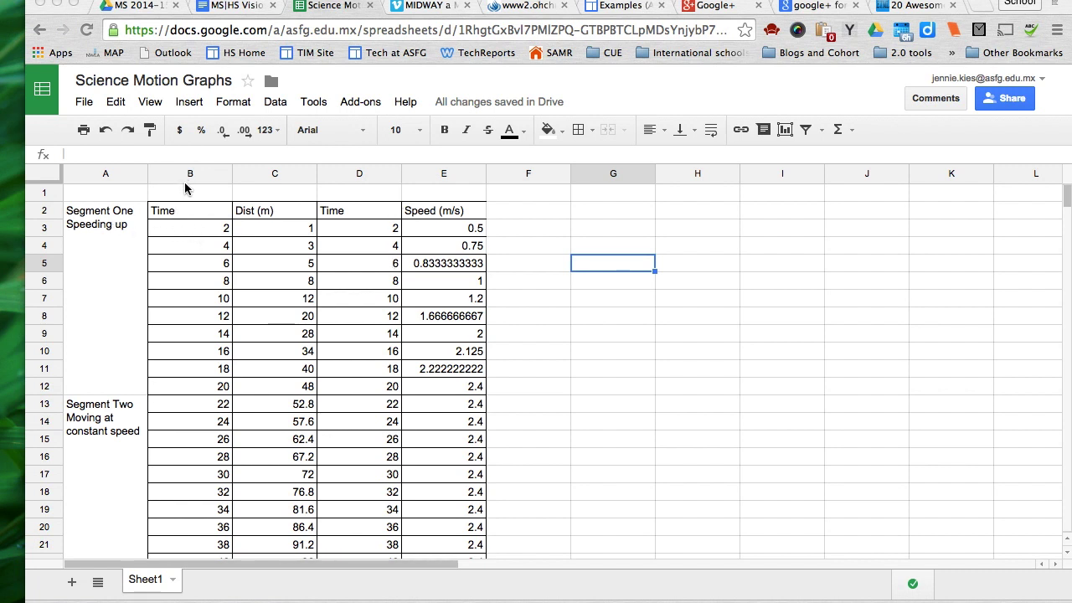
Check the time values from 2 in B3 down to 40 in B22.
click(193, 226)
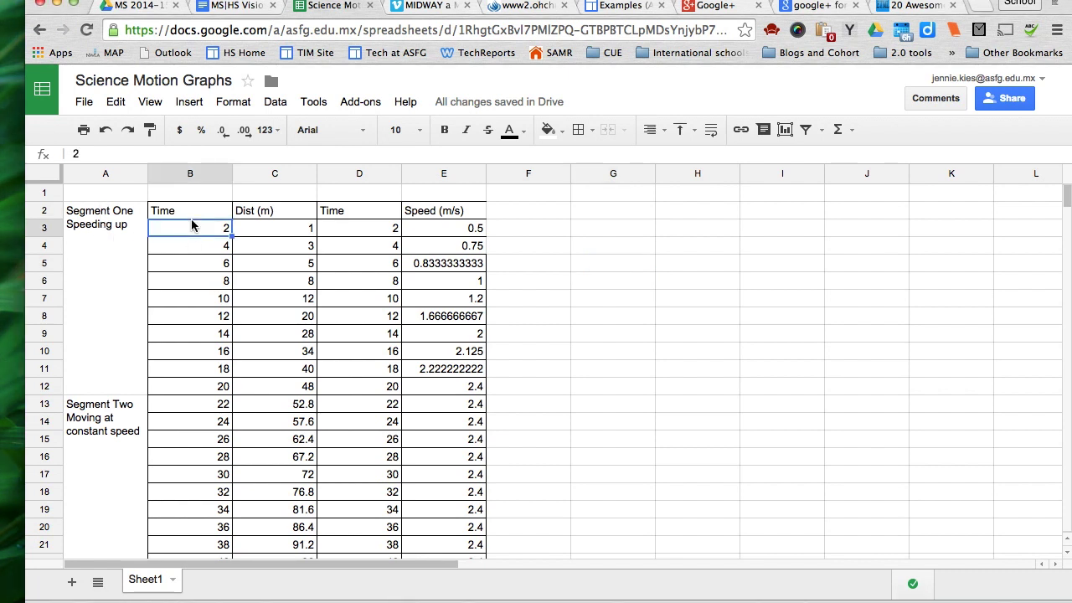
click(209, 392)
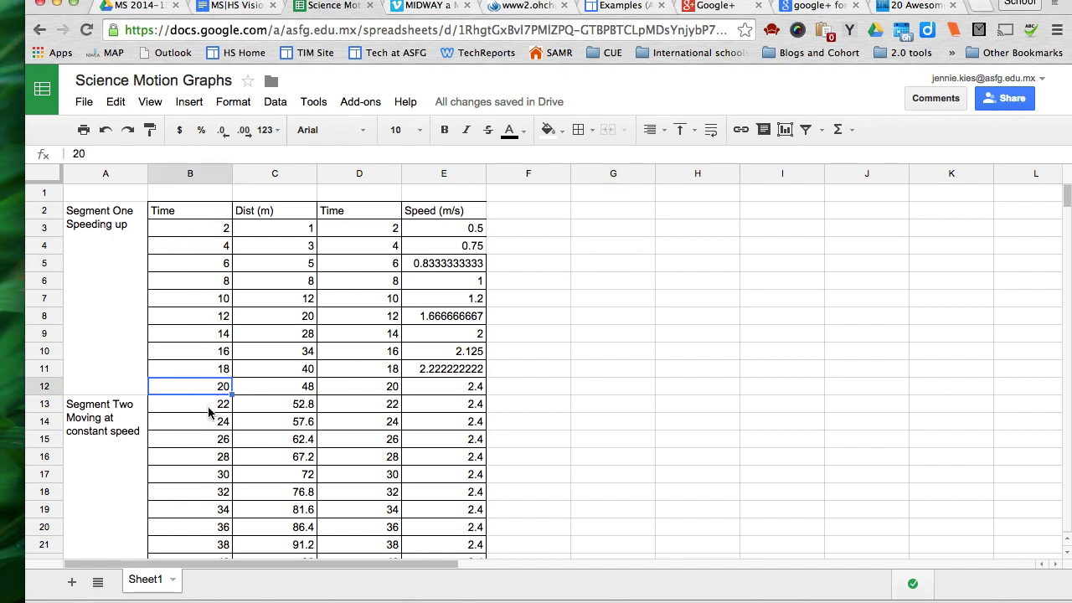
click(209, 404)
scroll(211, 419, down, 3)
click(221, 455)
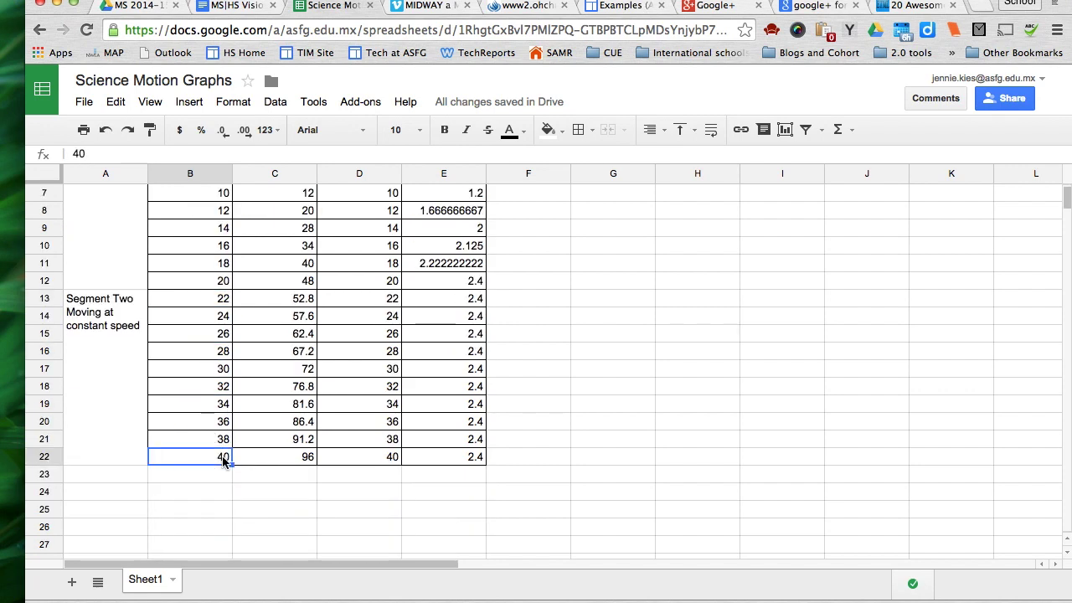
scroll(223, 436, up, 3)
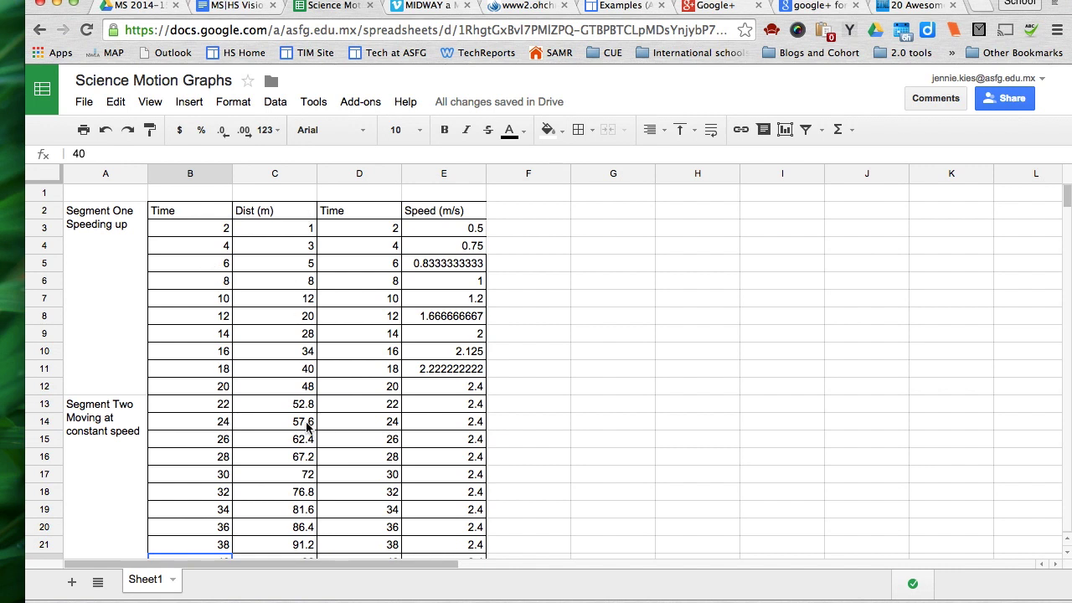
Select the Time and Dist (m) range B3:C22 and bring up the Insert menu.
click(192, 225)
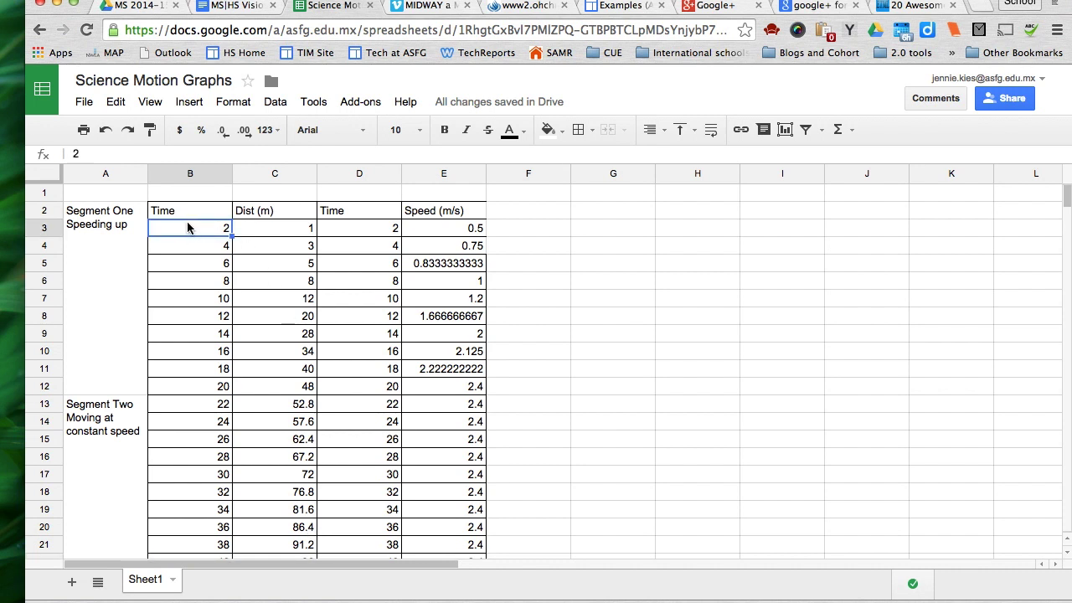
drag(192, 226, 294, 427)
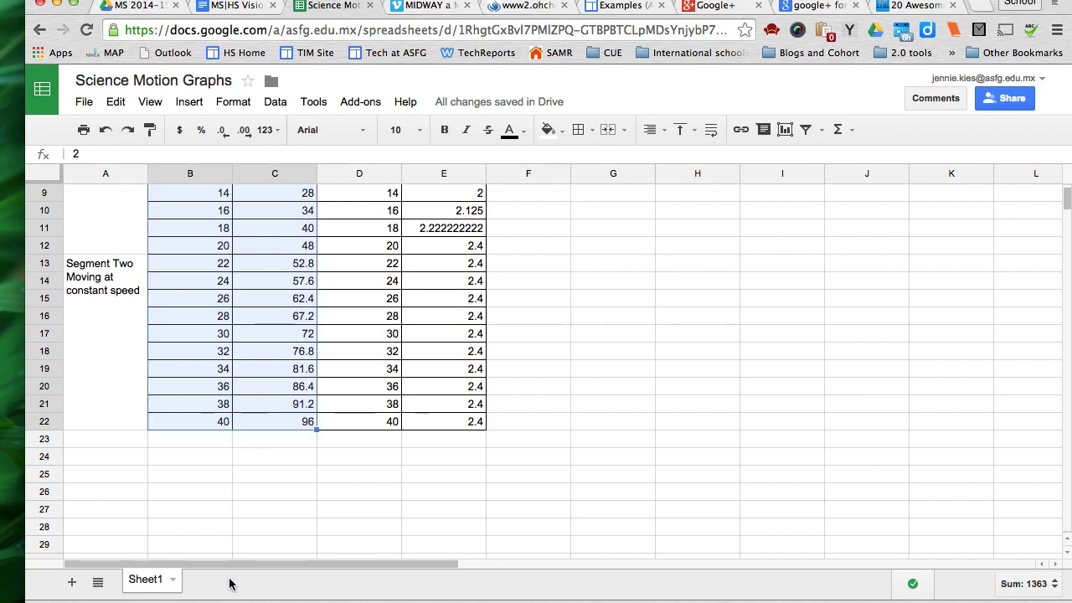
scroll(249, 366, up, 3)
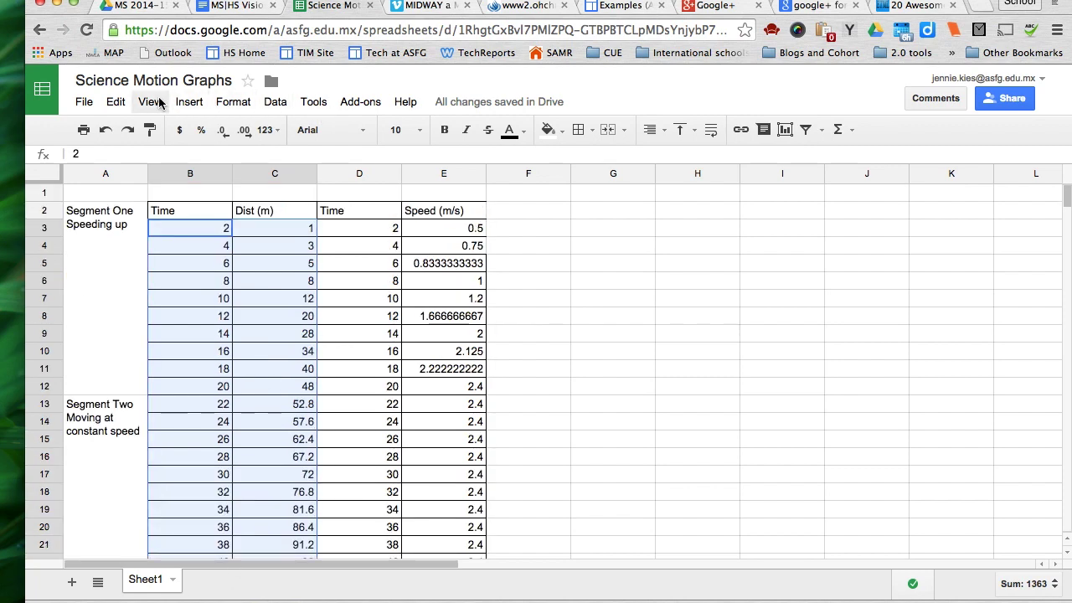
click(188, 104)
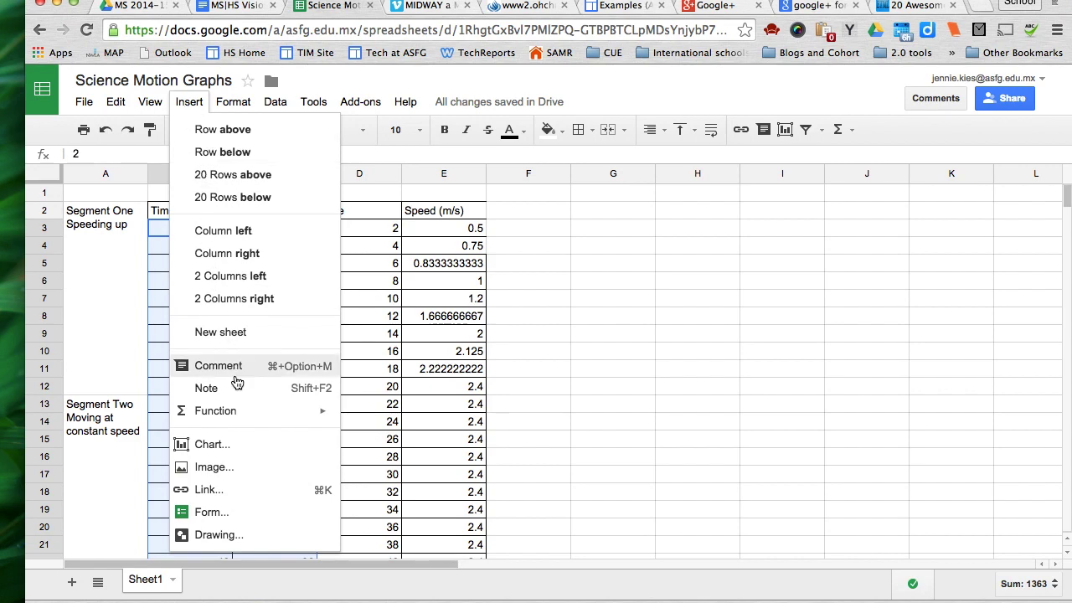
Insert a chart from B3:C22 with column B used as labels.
click(250, 444)
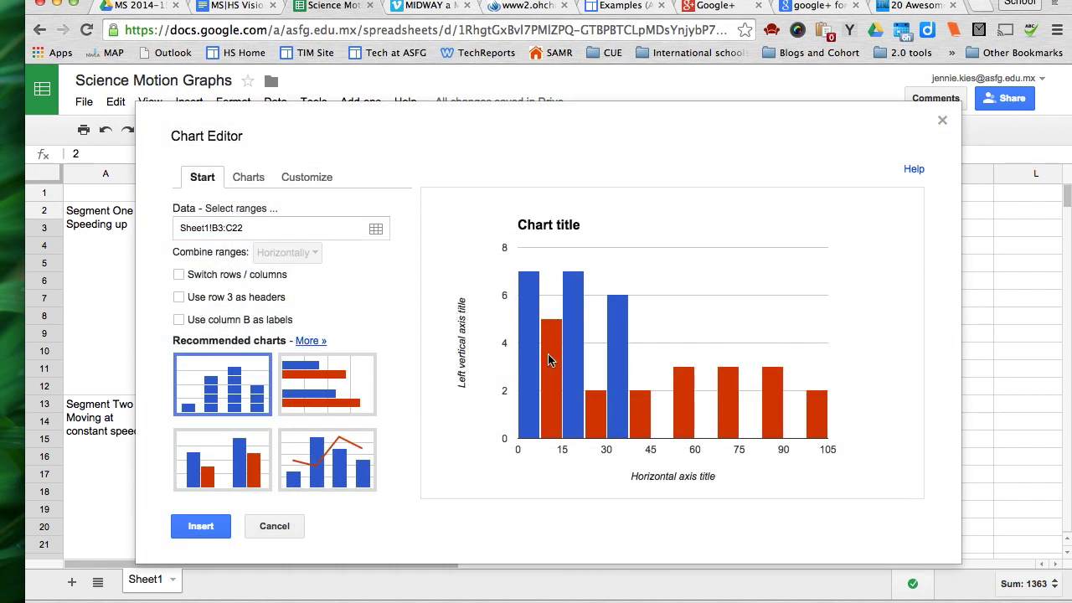
drag(376, 113, 504, 115)
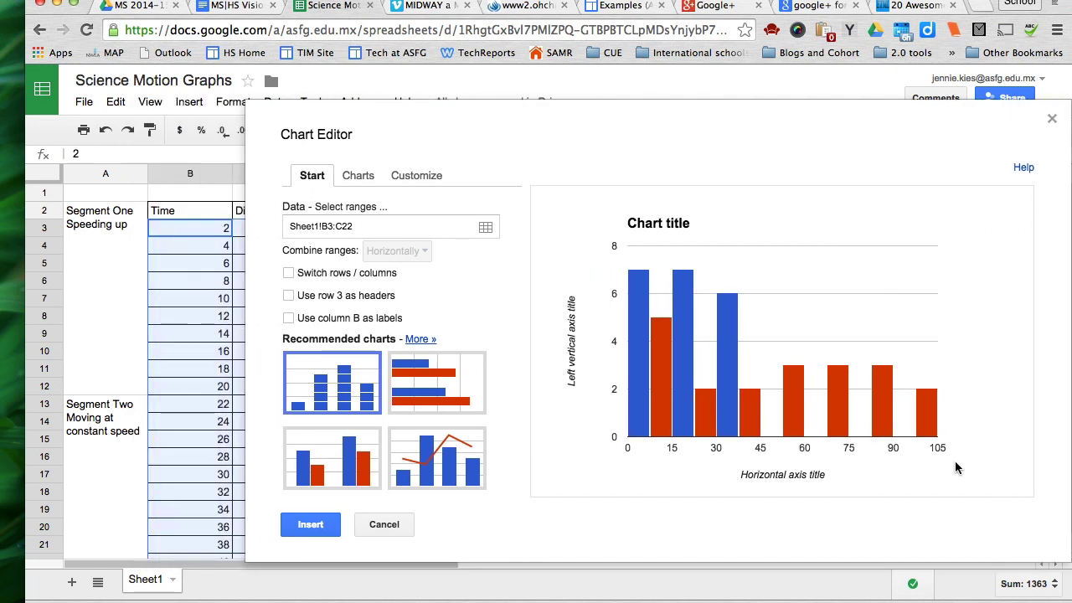
mouse_move(657, 368)
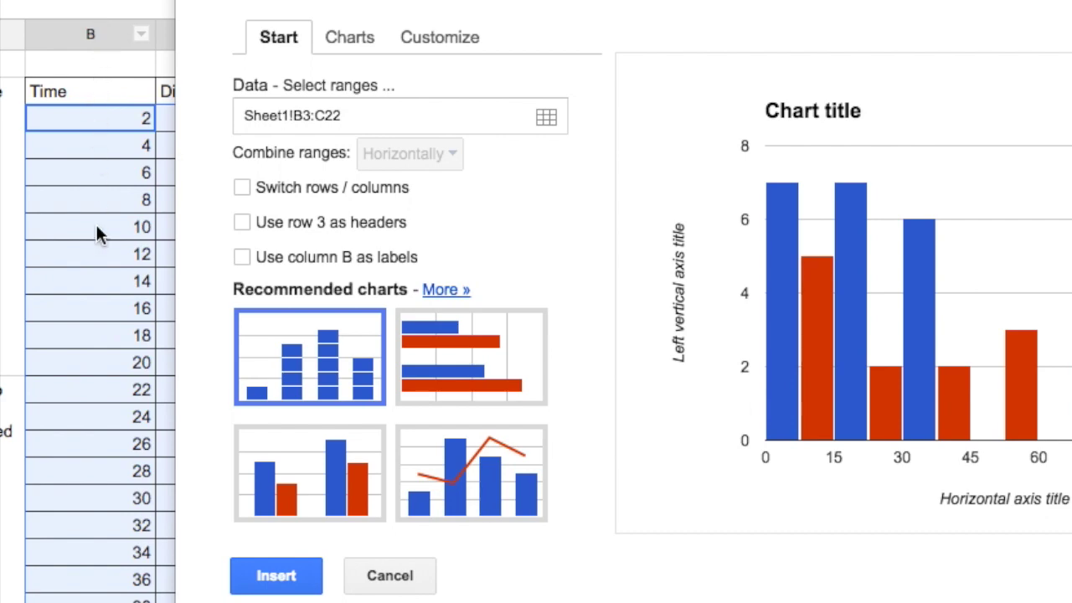
click(241, 257)
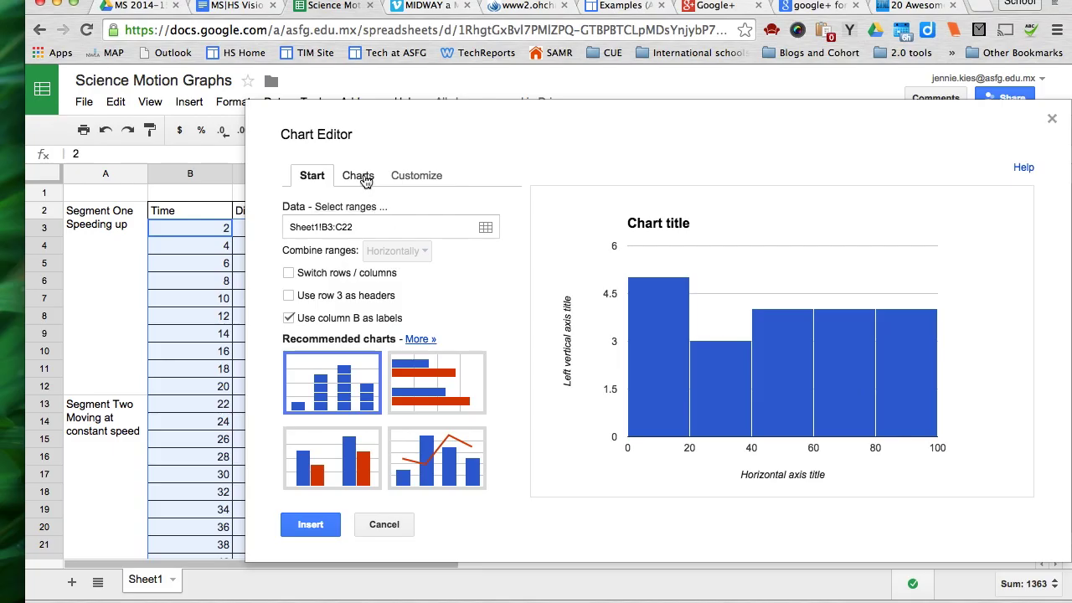
Change the chart type to a smooth line chart.
click(358, 177)
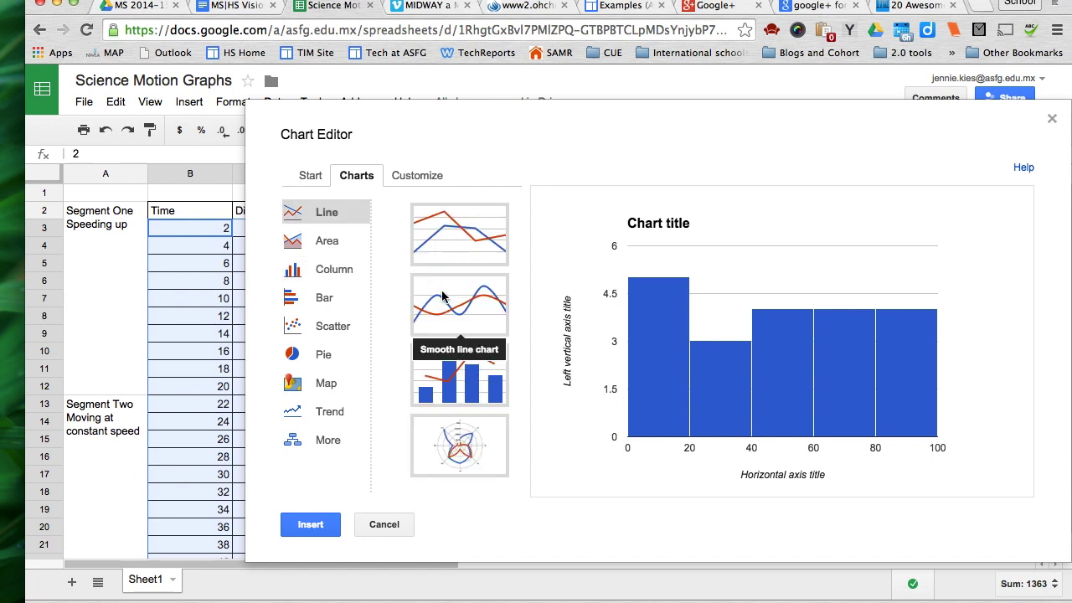
click(444, 295)
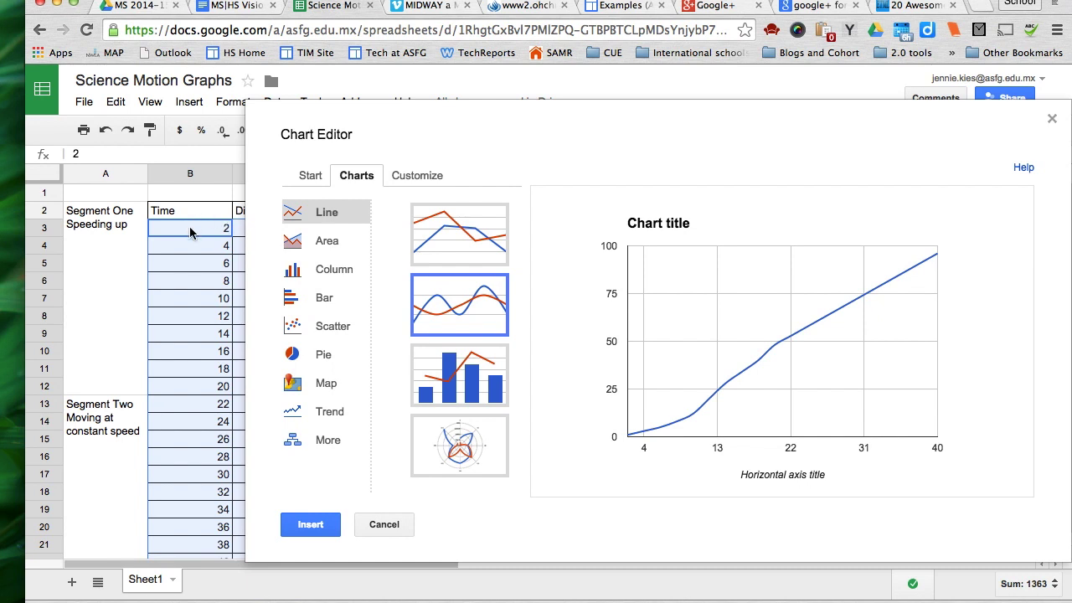
scroll(169, 283, down, 3)
scroll(163, 281, up, 3)
mouse_move(901, 279)
Title the chart 'Distance vs Time'.
click(418, 176)
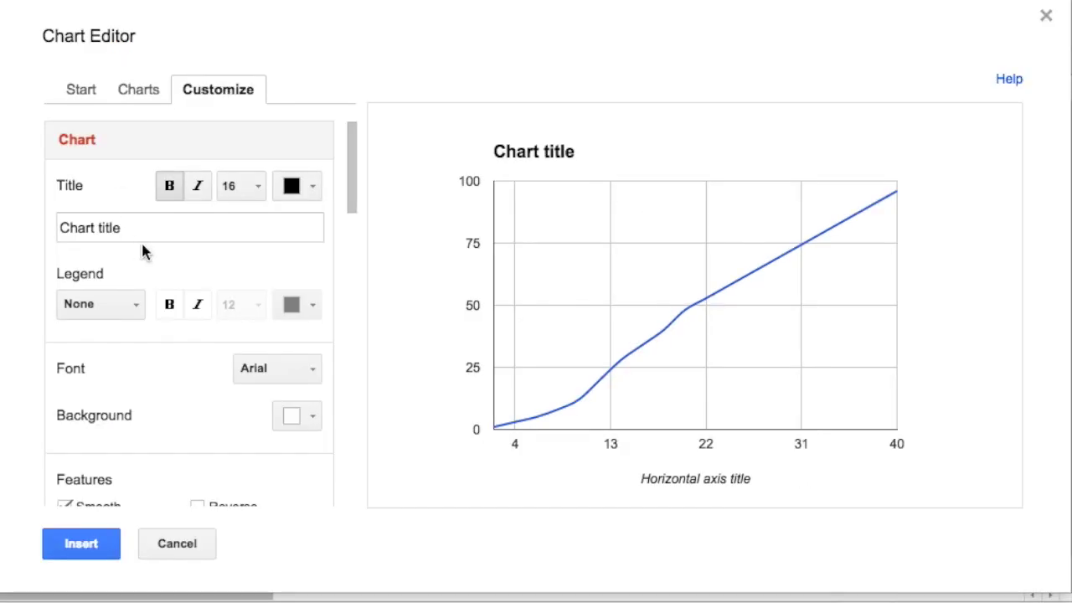
click(310, 283)
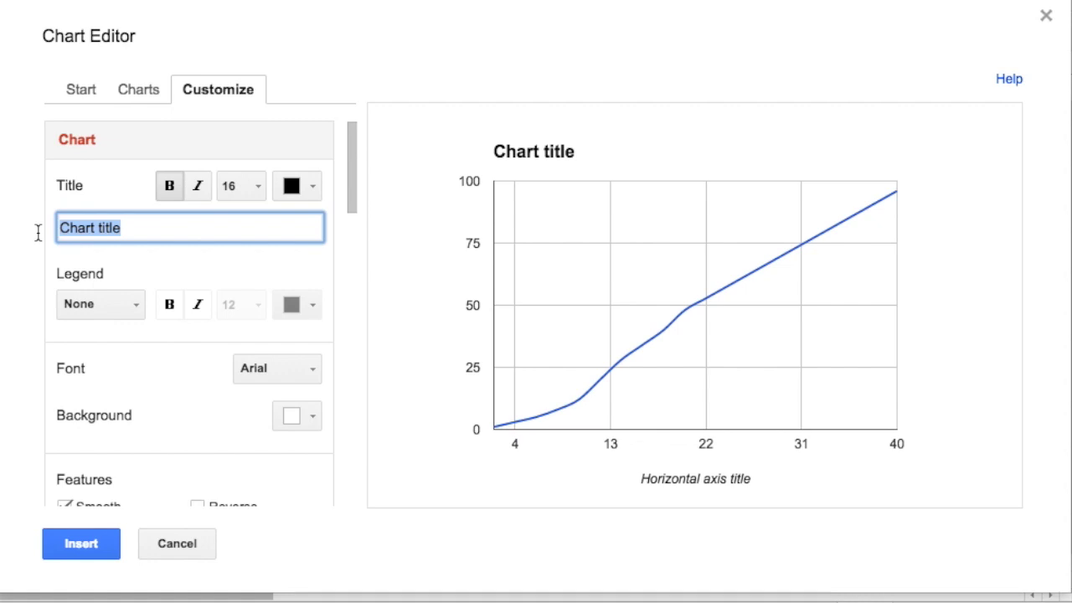
key(BackSpace)
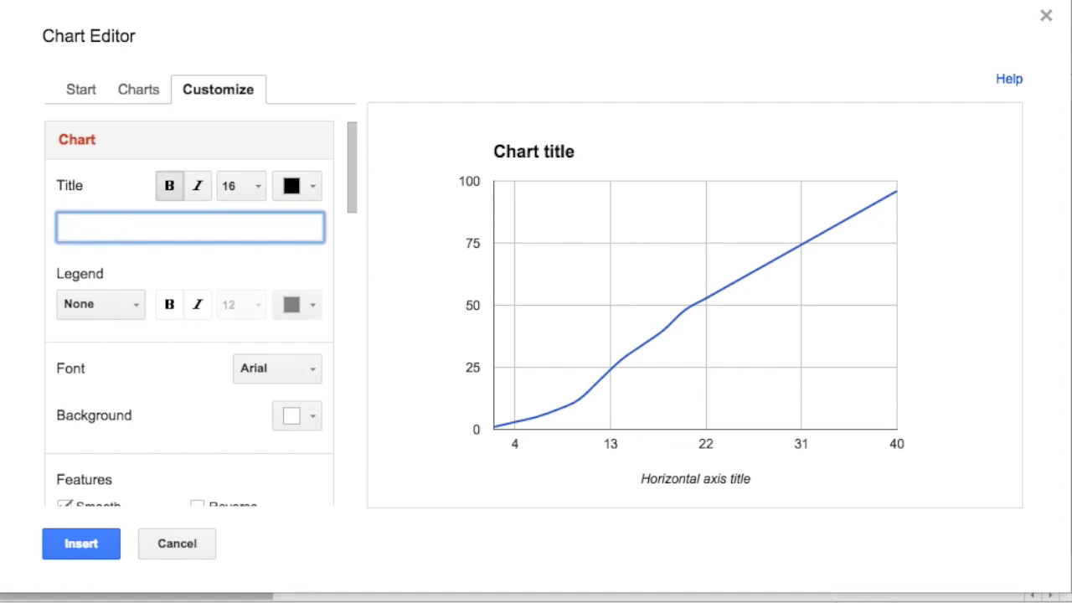
text(Distance vs Time)
click(385, 201)
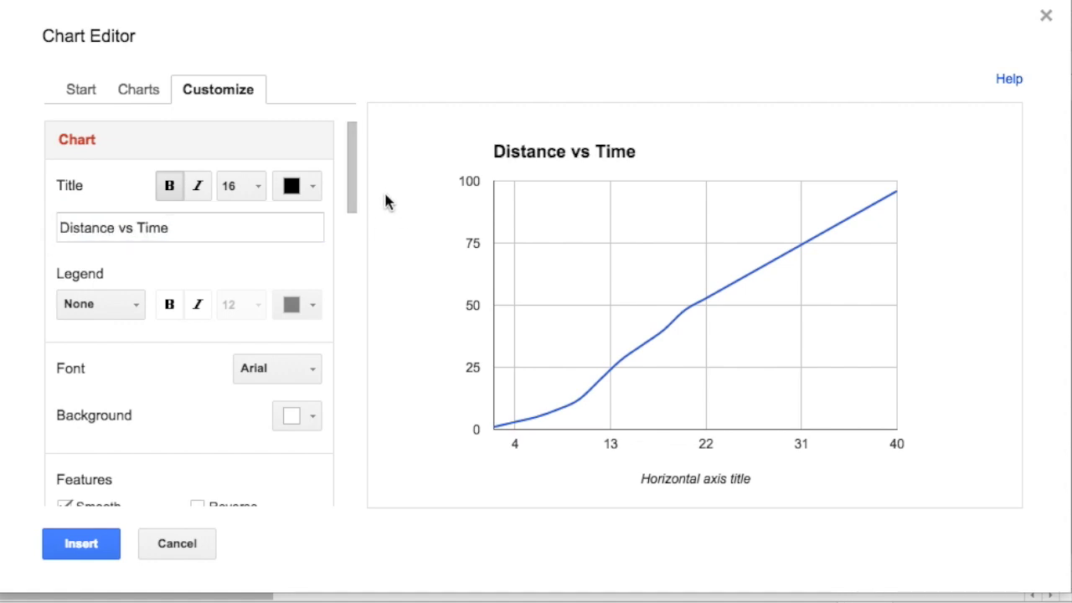
Title the horizontal axis 'Time (s)'.
scroll(244, 224, down, 5)
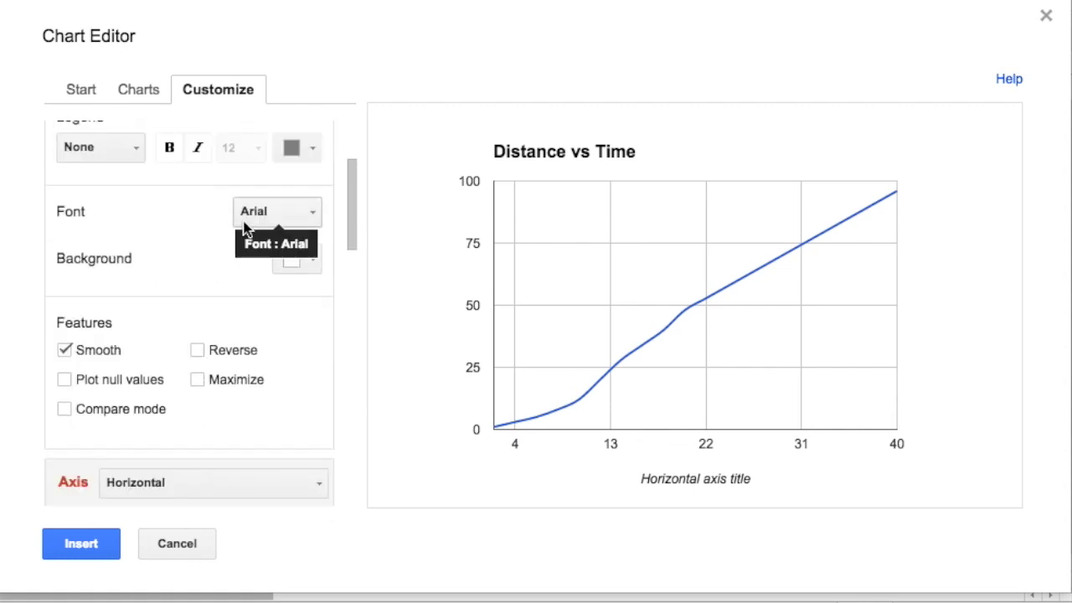
scroll(245, 224, down, 2)
scroll(245, 225, up, 1)
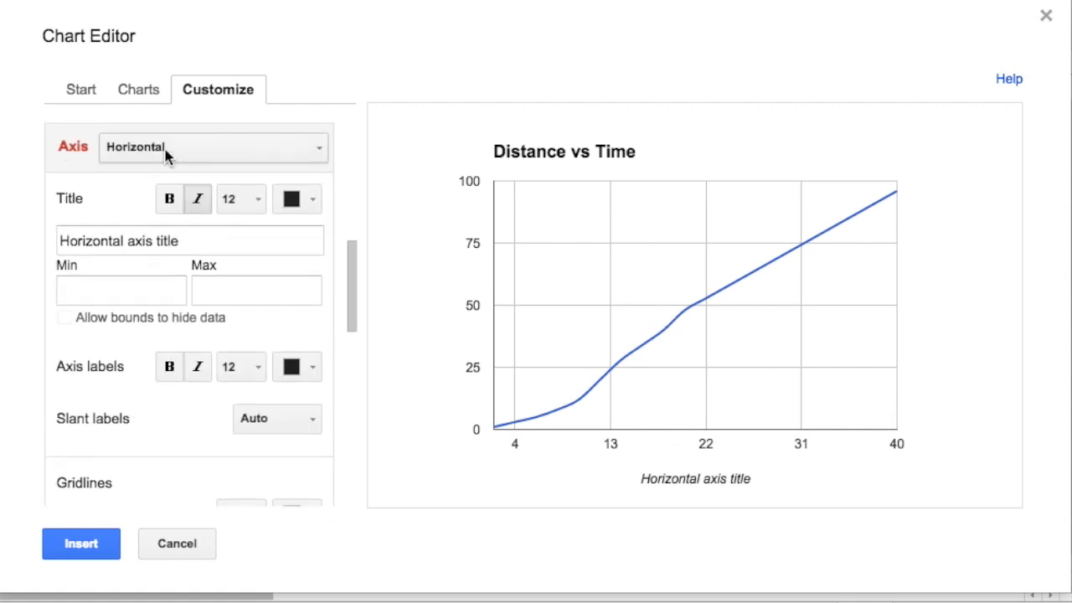
drag(179, 240, 31, 237)
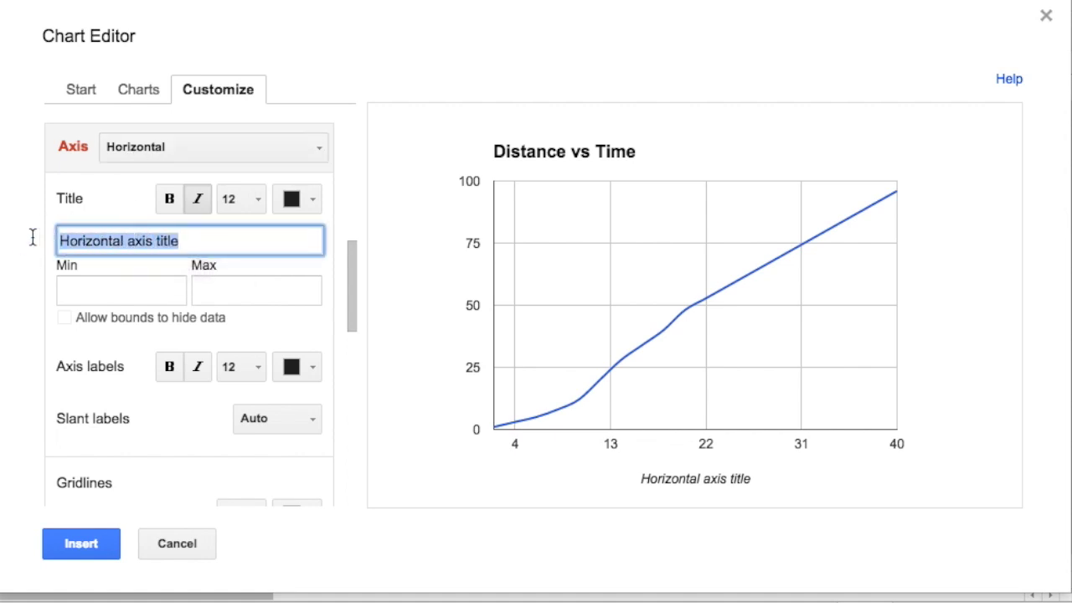
text(Time (s)
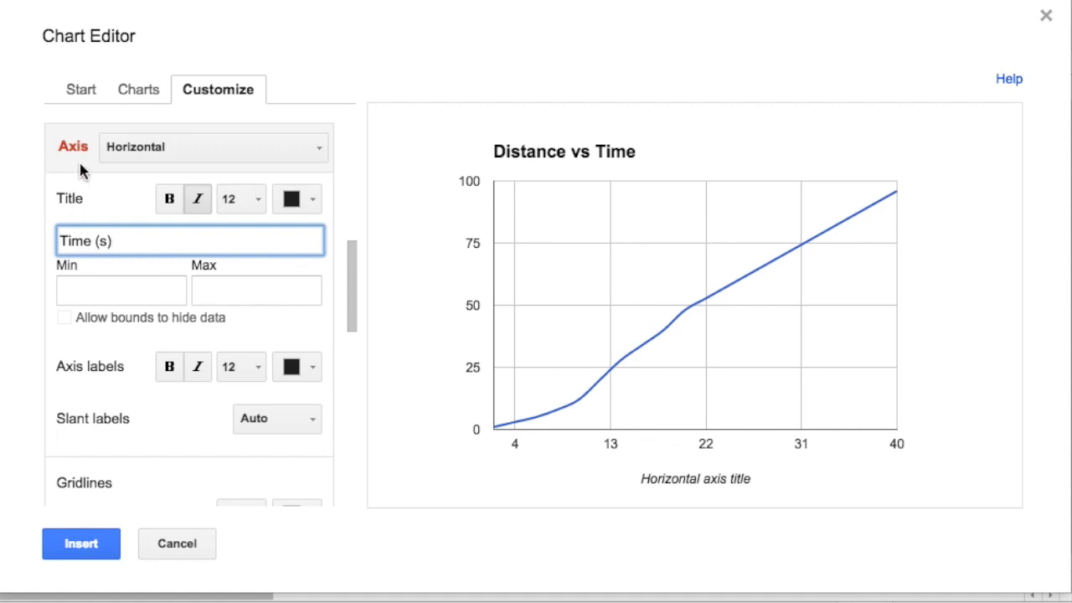
click(159, 151)
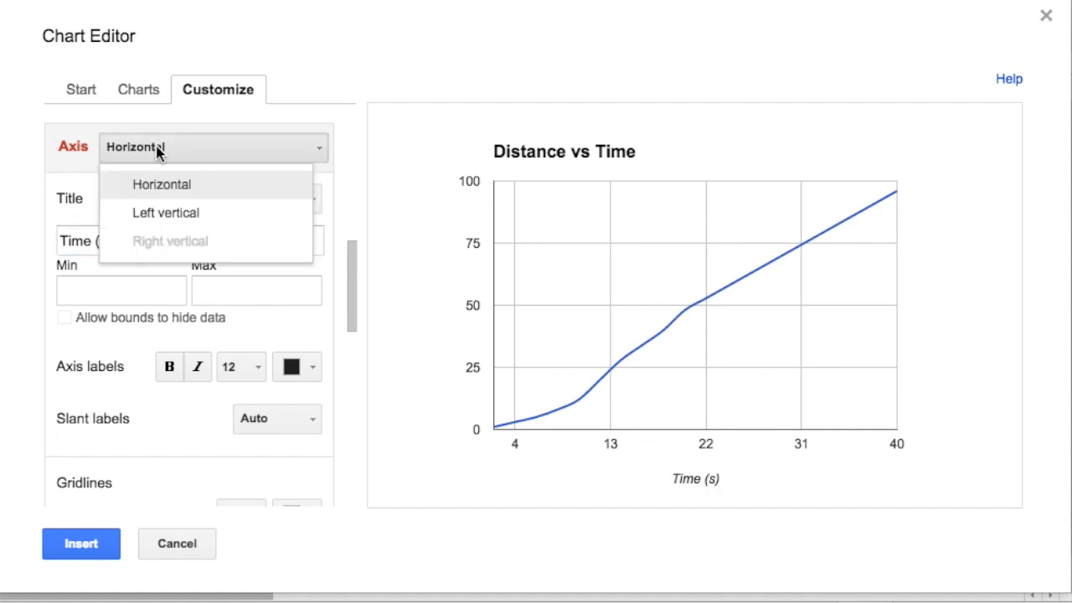
Title the left vertical axis 'Distance (m)' and insert the chart into the sheet.
click(155, 214)
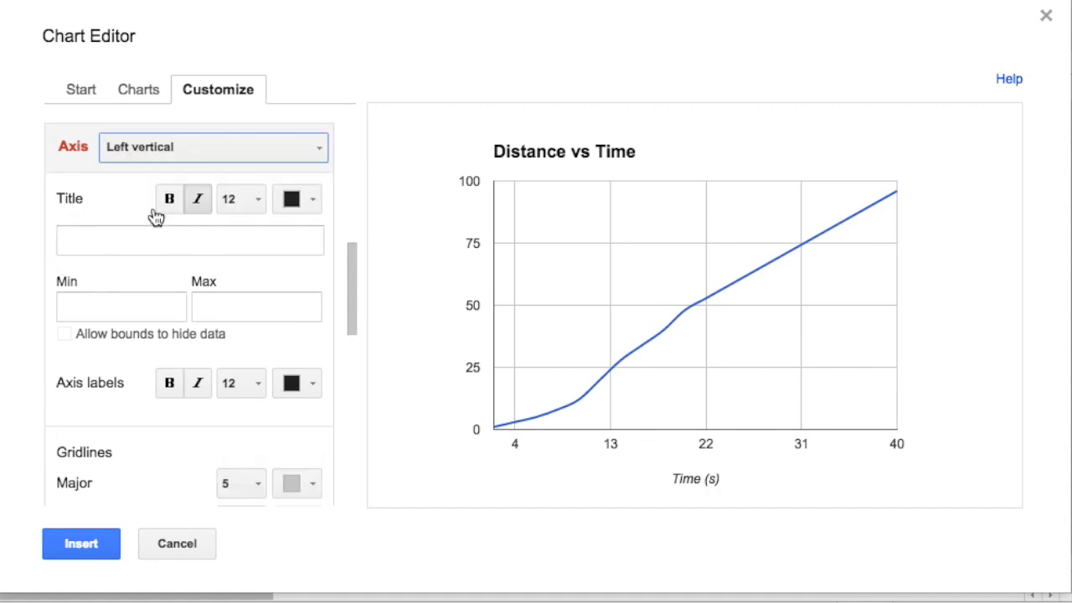
click(129, 234)
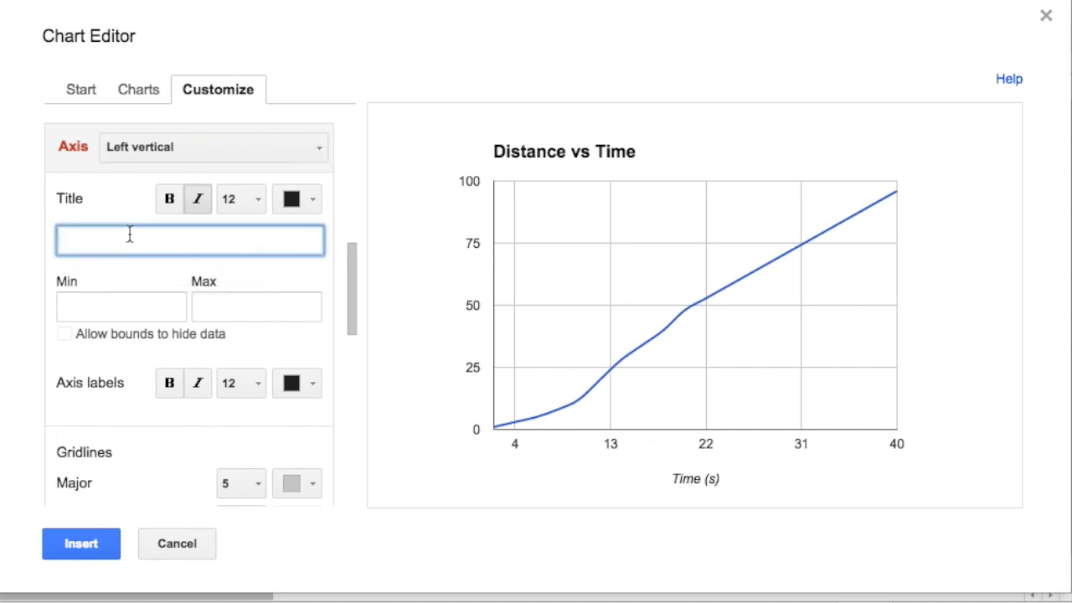
text(Distance (m)
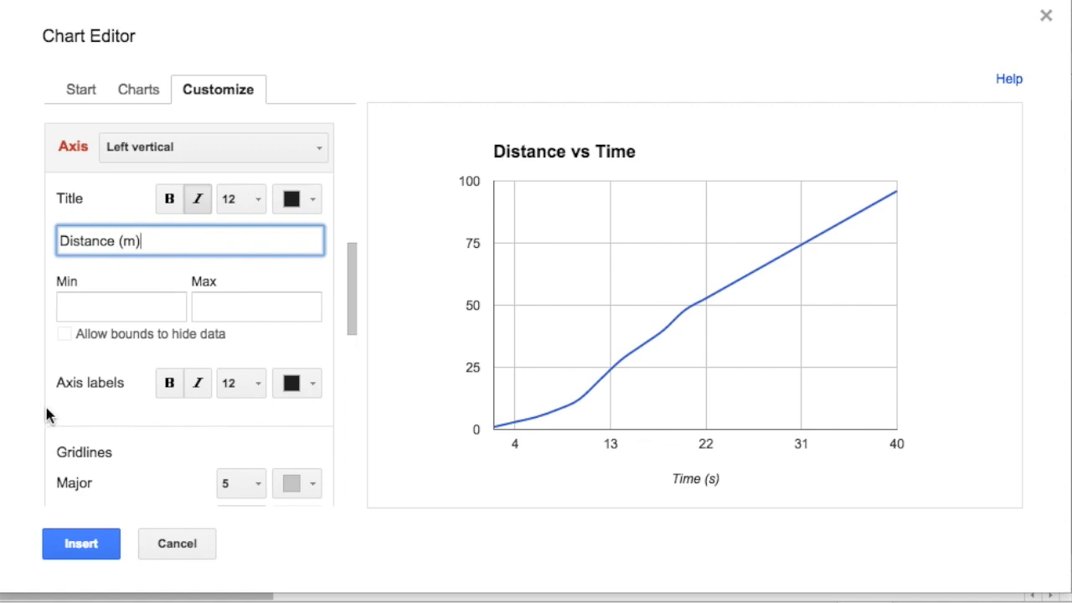
click(100, 548)
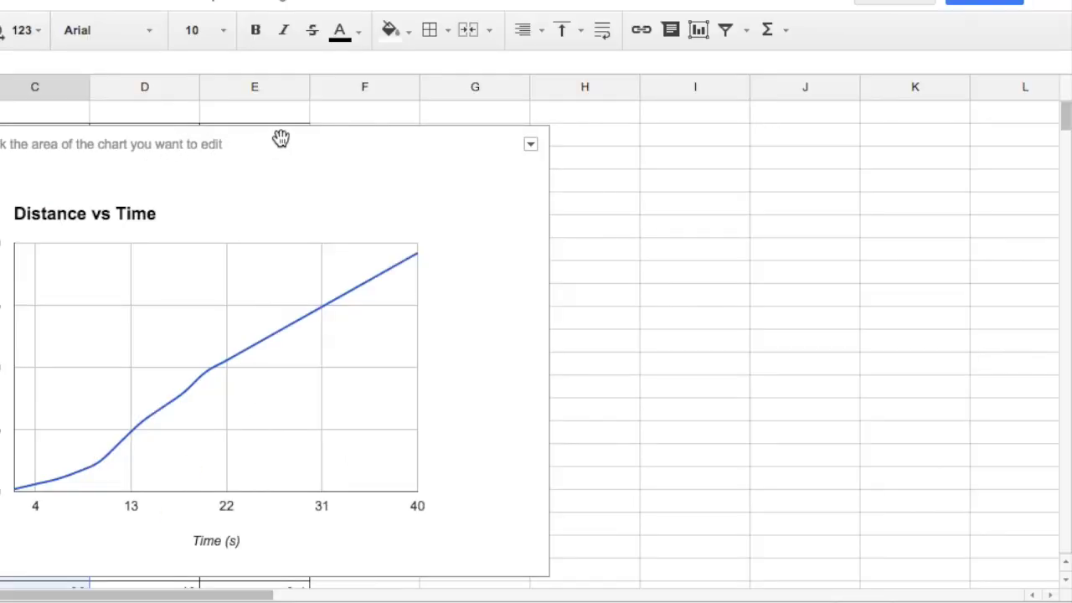
Move the chart beside the data table and select the Time and Speed range D3:E22.
drag(279, 137, 714, 118)
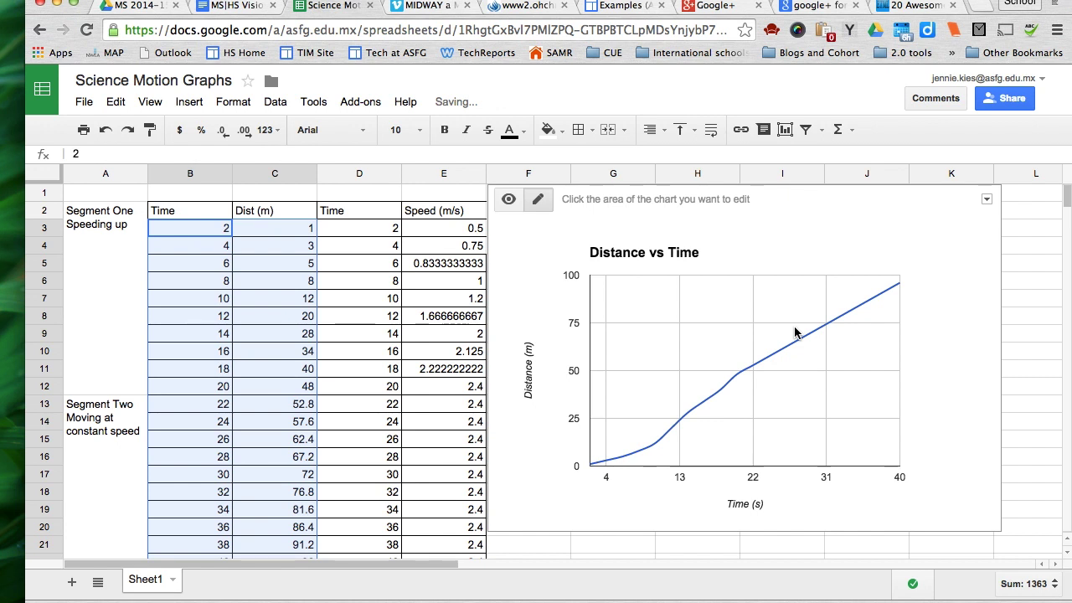
click(1043, 324)
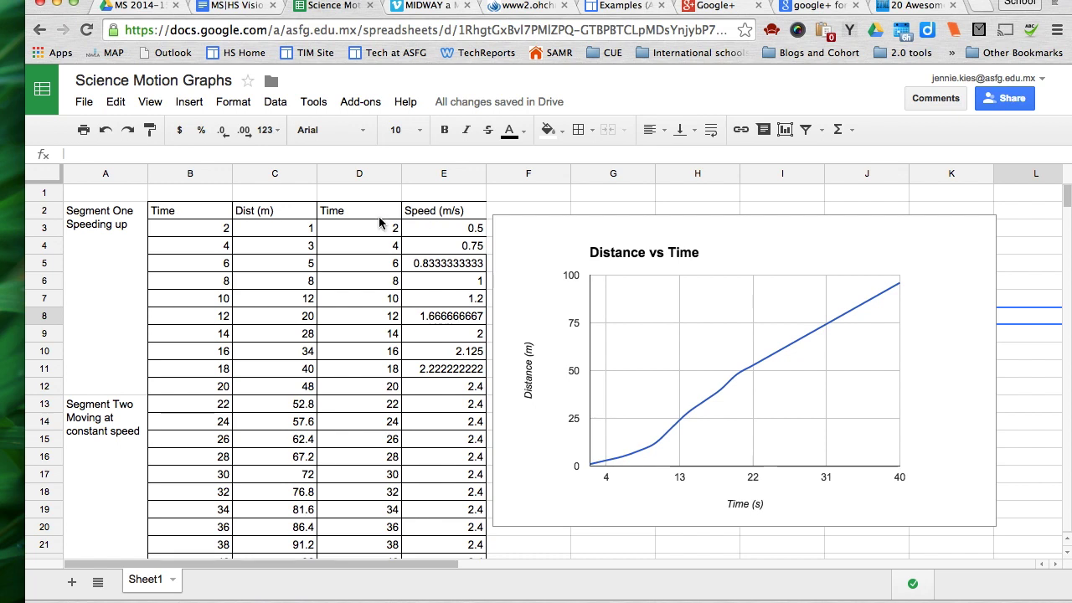
click(349, 228)
drag(348, 228, 447, 356)
scroll(445, 351, up, 4)
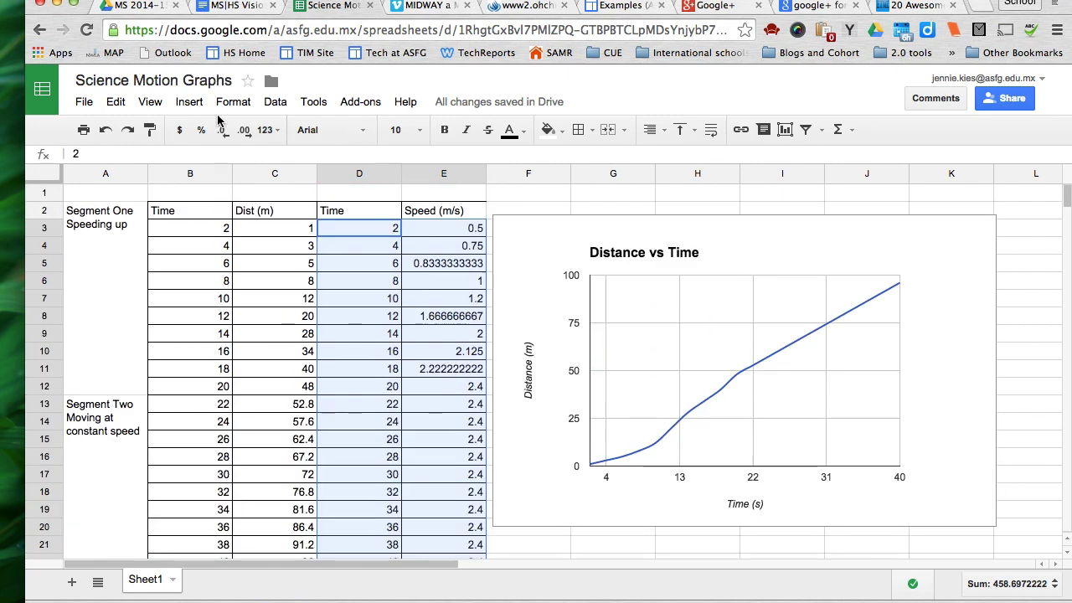
Insert a smooth line chart from D3:E22 using column D as labels.
click(191, 101)
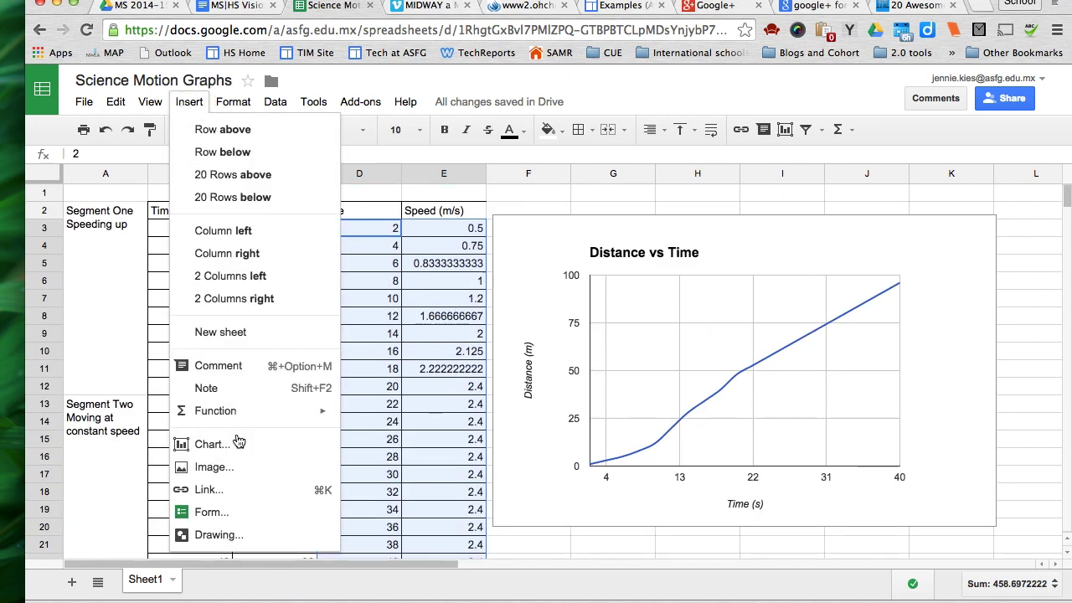
click(212, 445)
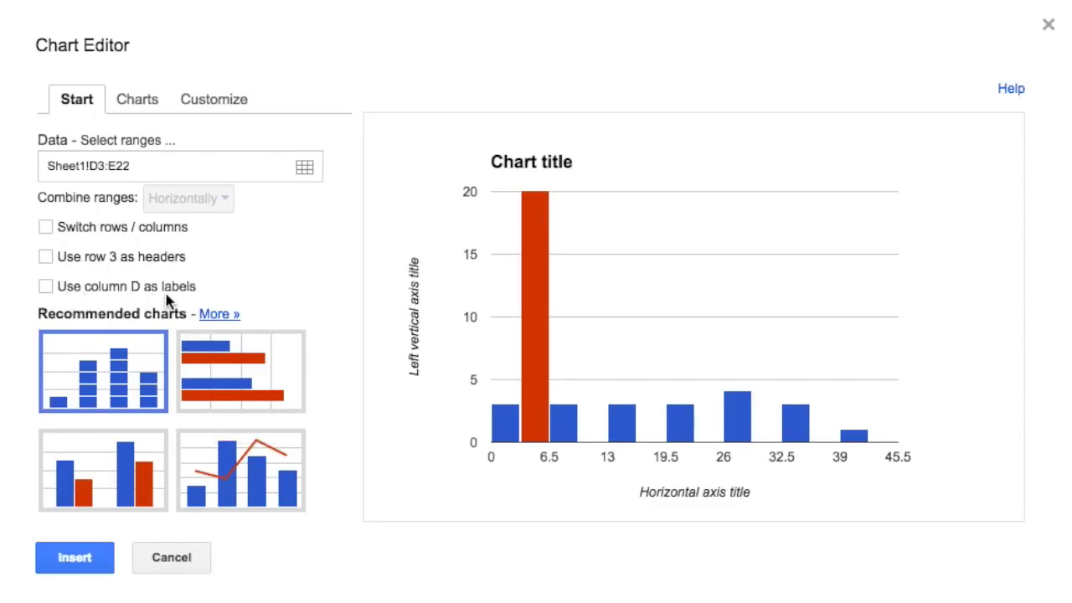
click(45, 287)
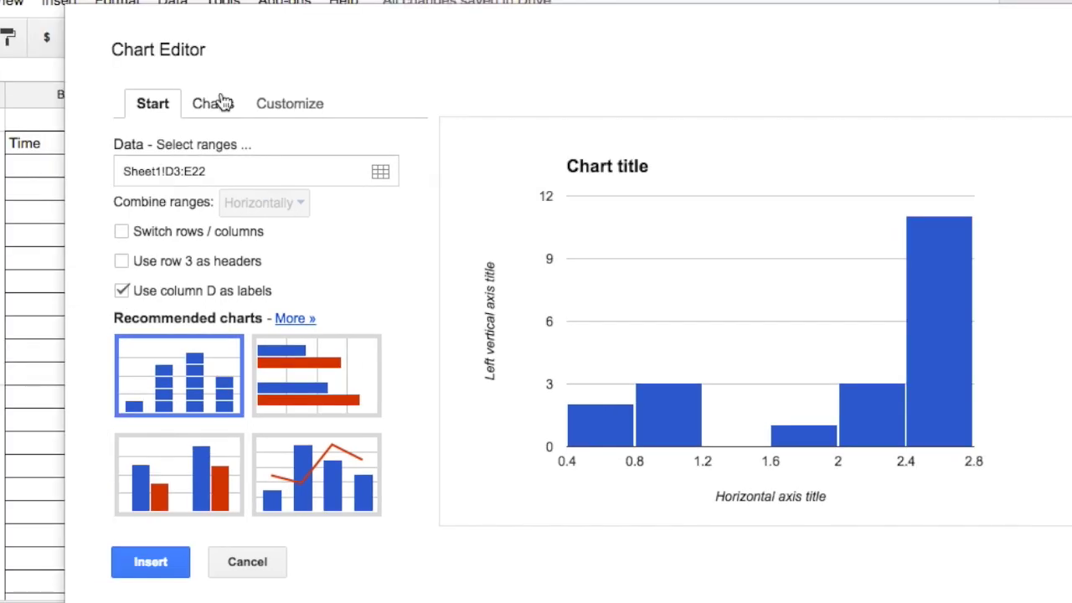
click(219, 102)
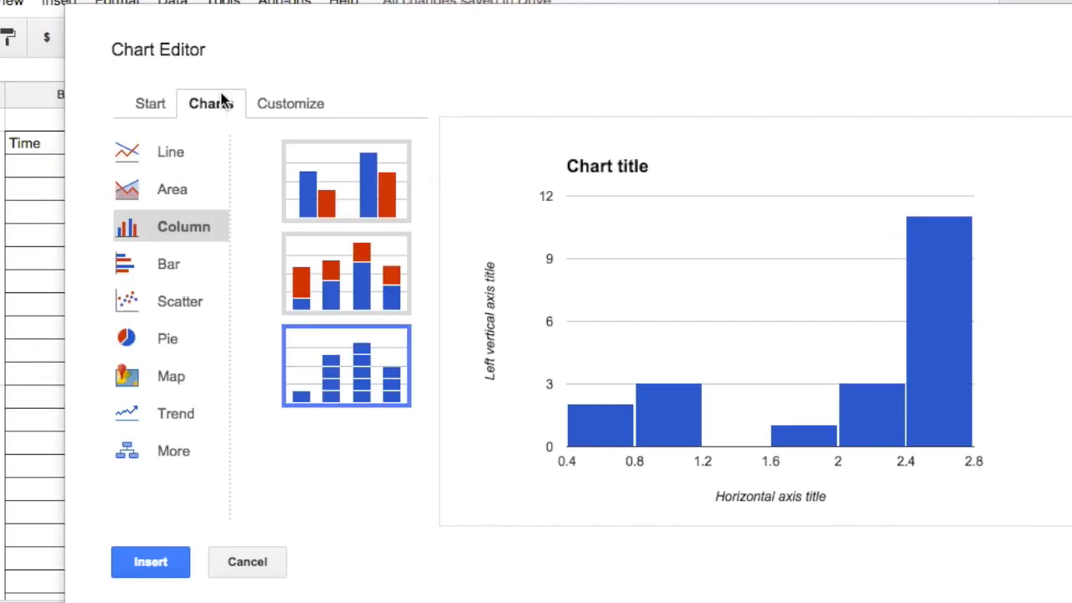
click(175, 149)
click(328, 264)
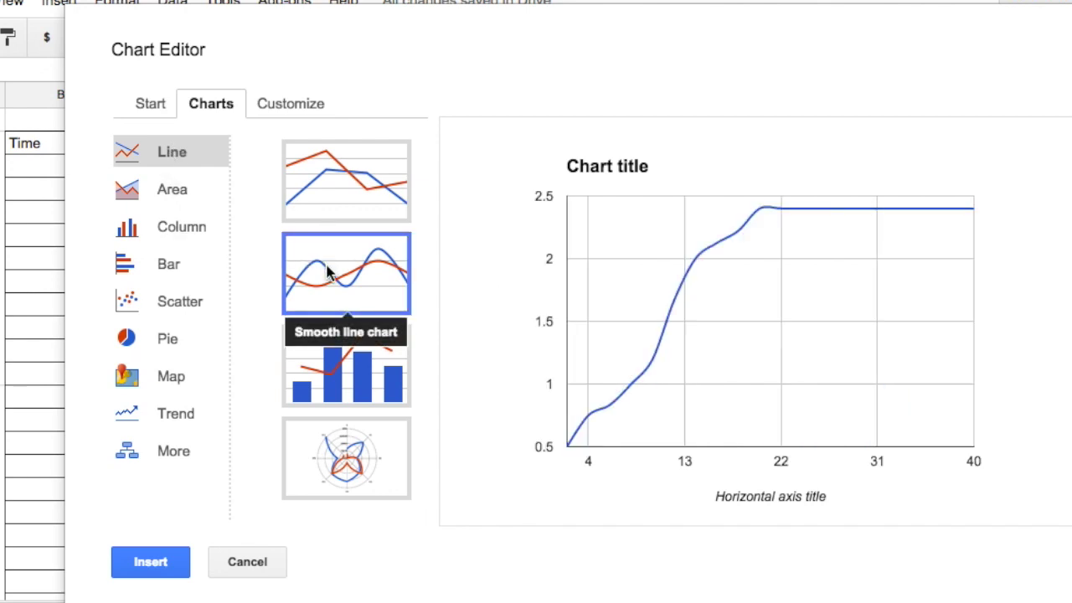
click(301, 103)
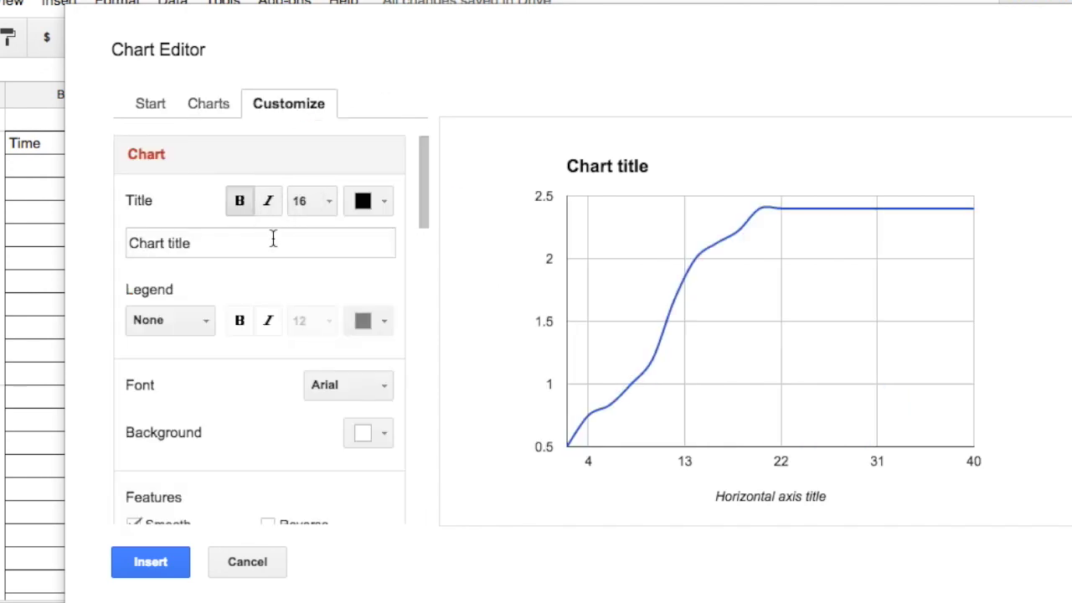
Title the chart 'Speed vs Time' with axis titles 'Time (s)' and 'Speed (m/s)'.
click(273, 240)
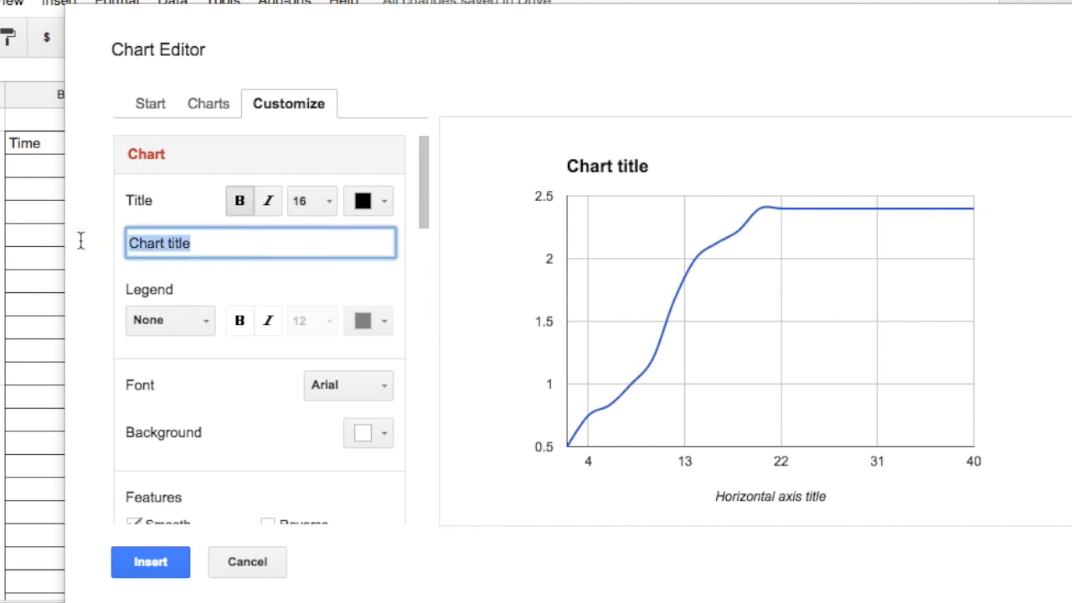
text(Speed vs Time)
scroll(196, 260, down, 8)
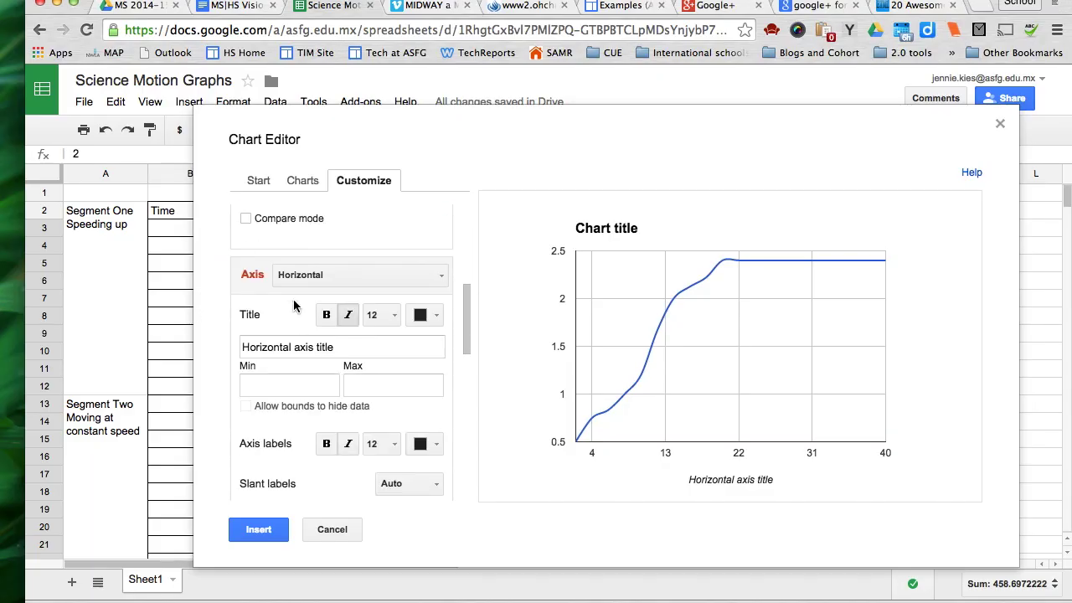
click(338, 343)
drag(339, 344, 213, 342)
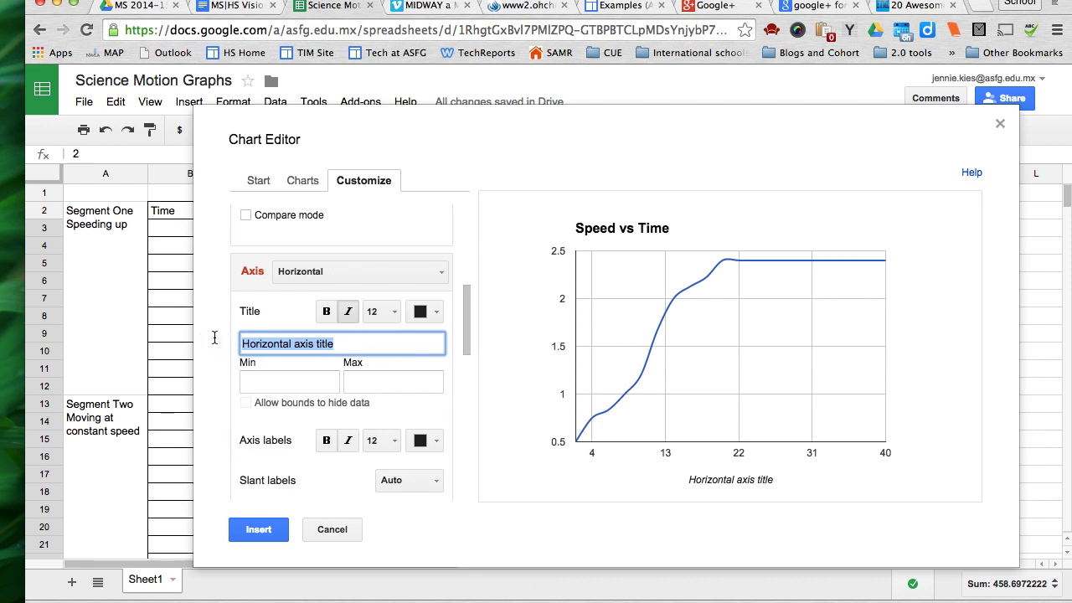
text(Time (s))
click(287, 270)
click(327, 321)
click(310, 344)
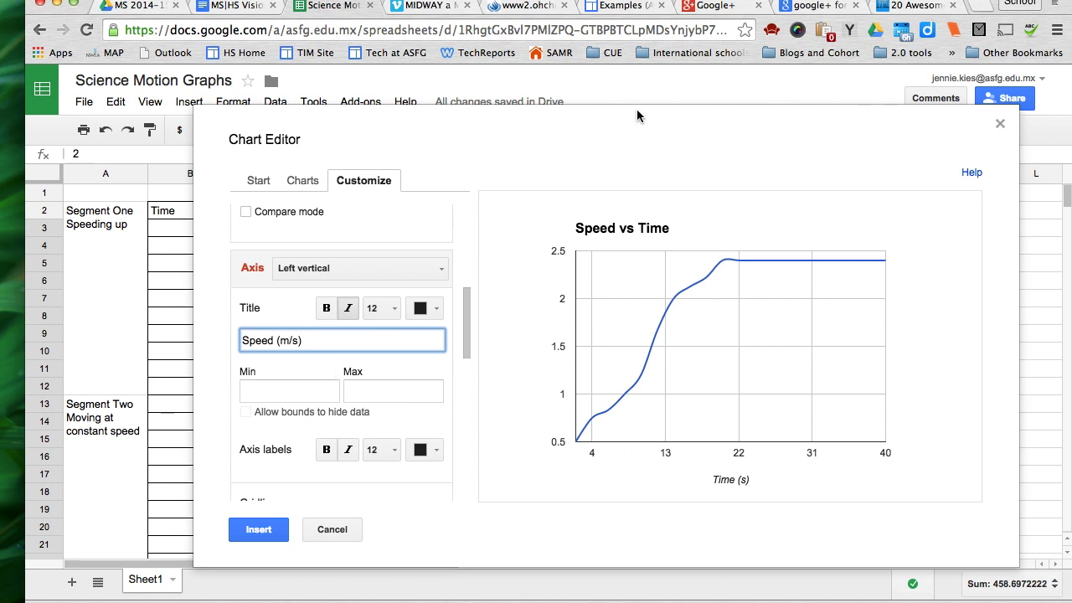
Make the series line orange at 4px thickness and insert the chart.
drag(631, 188, 390, 208)
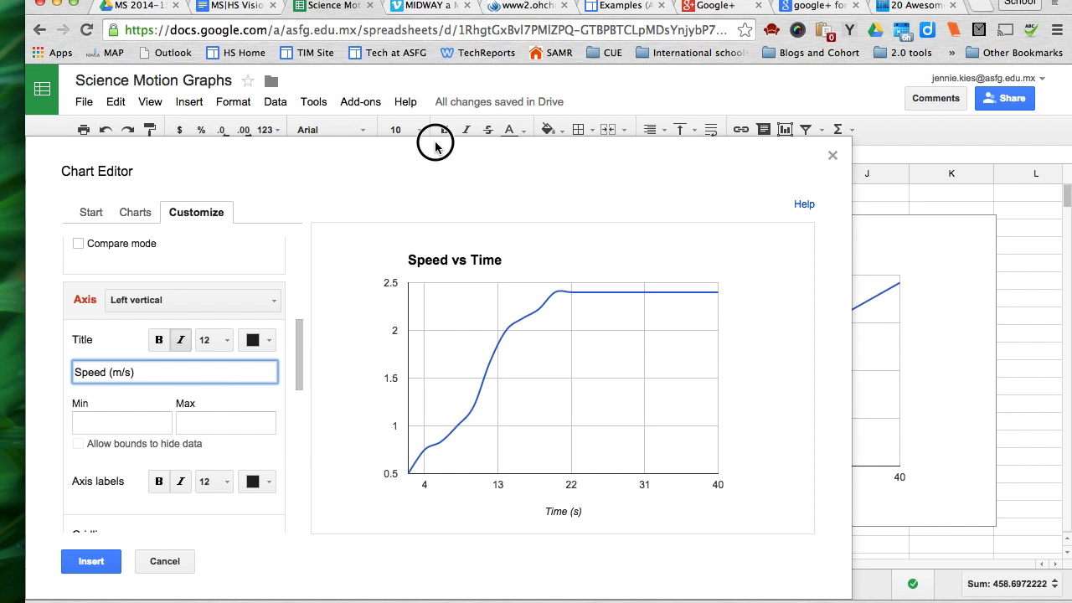
drag(432, 139, 561, 109)
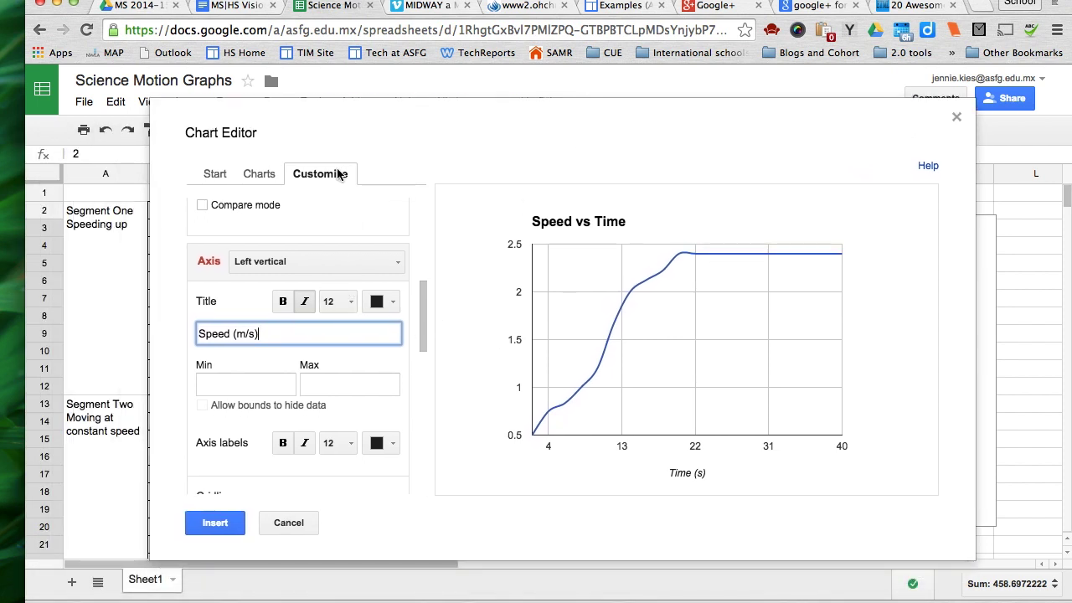
scroll(303, 290, down, 8)
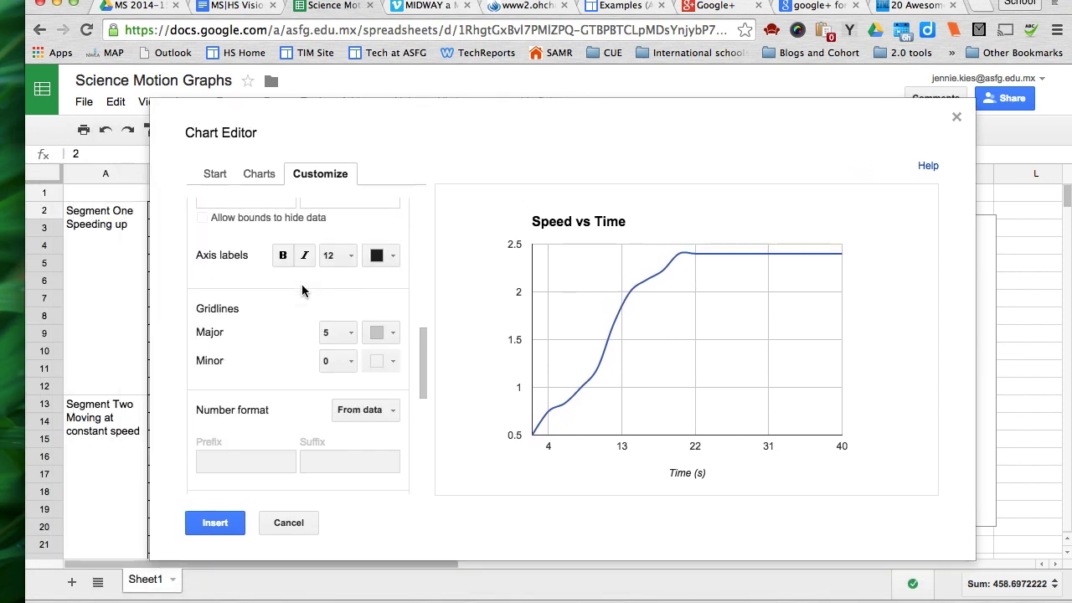
scroll(303, 290, down, 1)
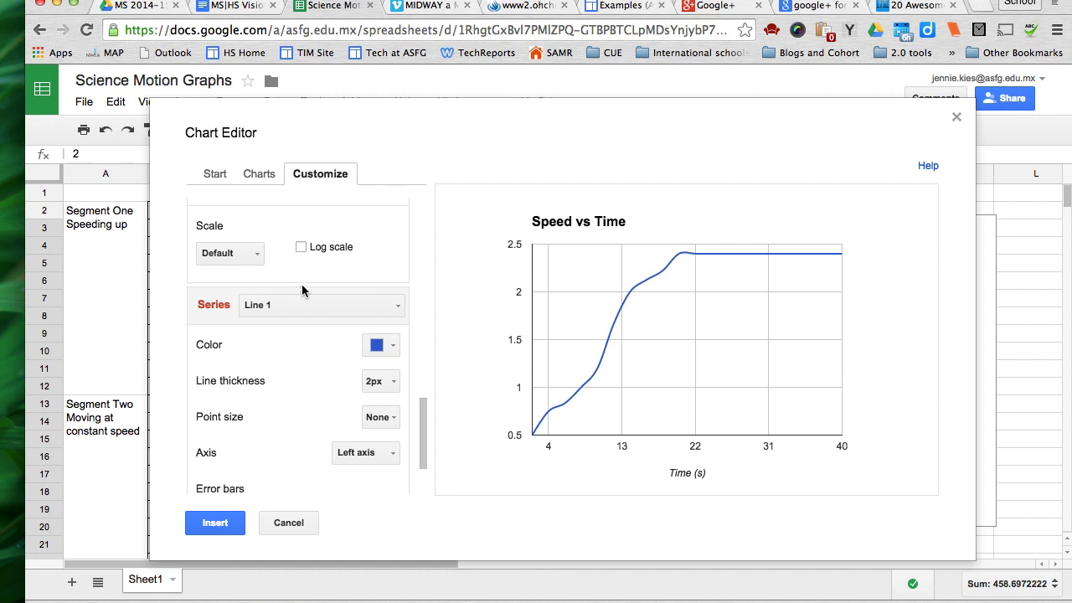
click(382, 345)
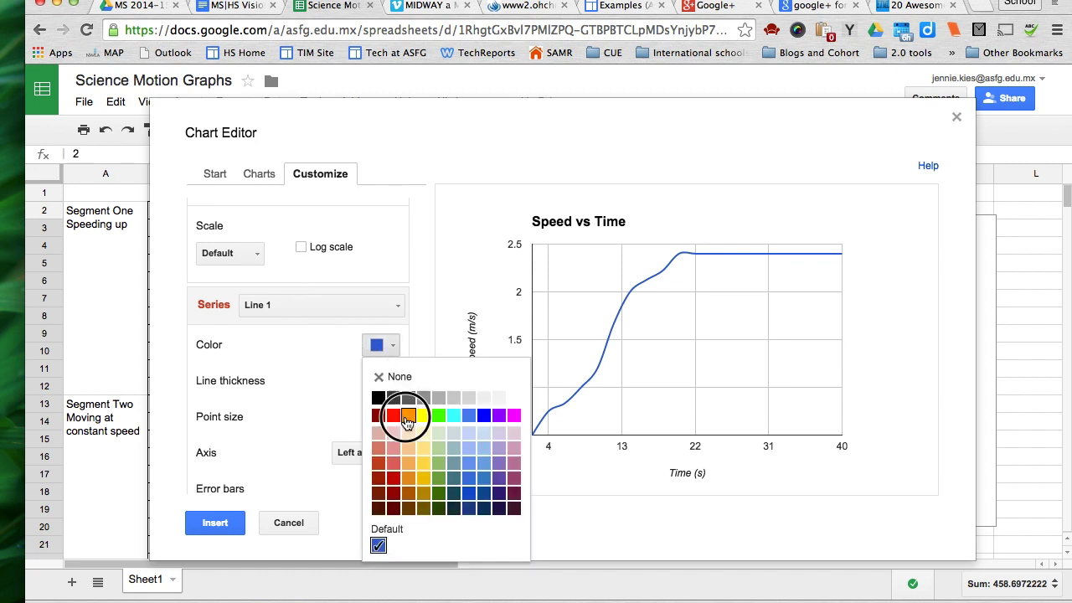
click(407, 415)
click(381, 382)
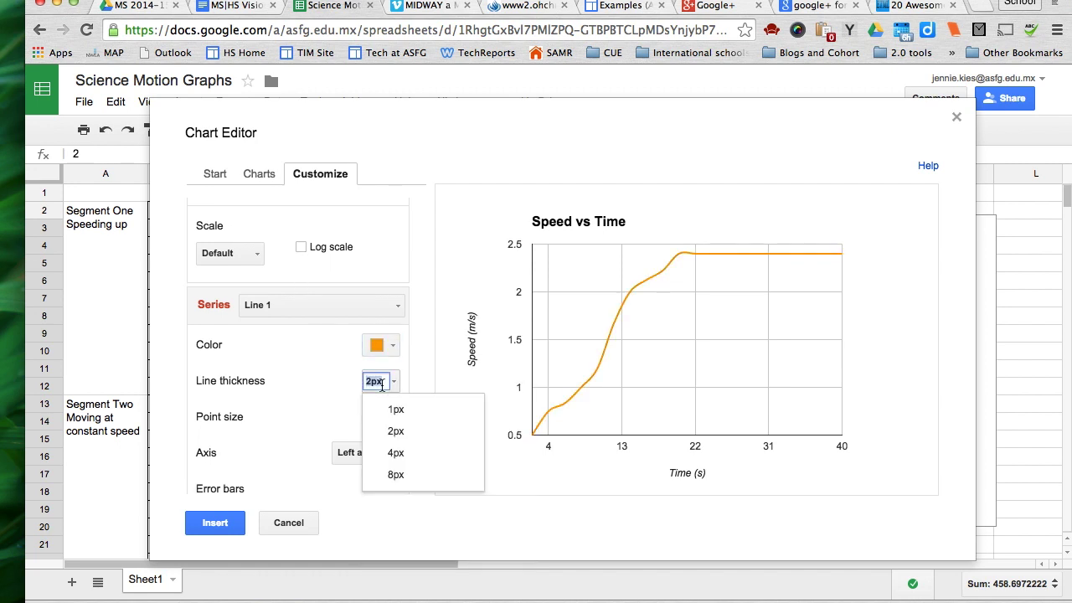
click(389, 450)
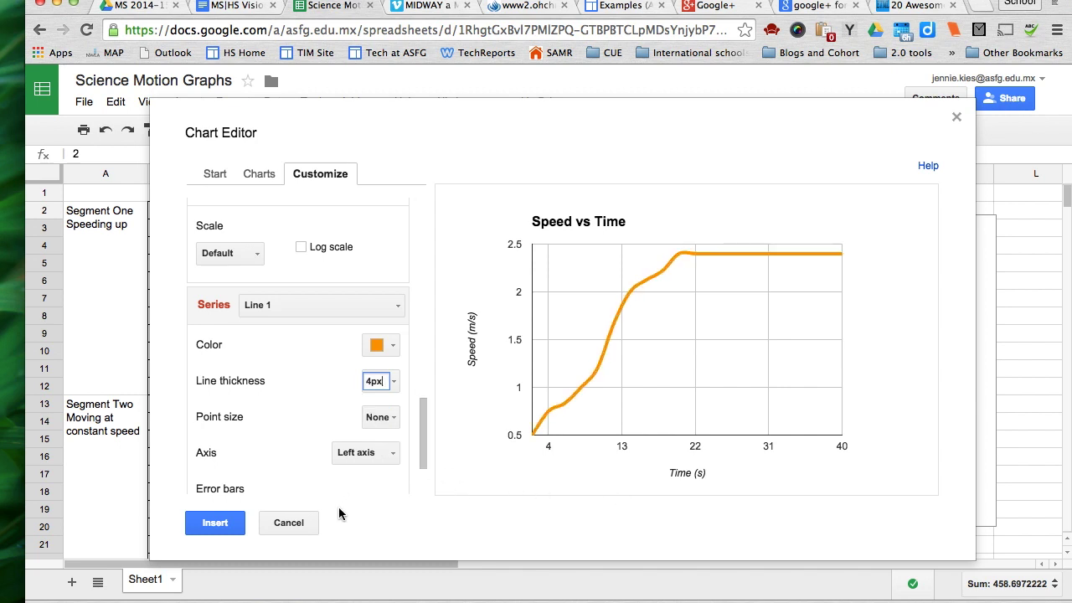
click(216, 524)
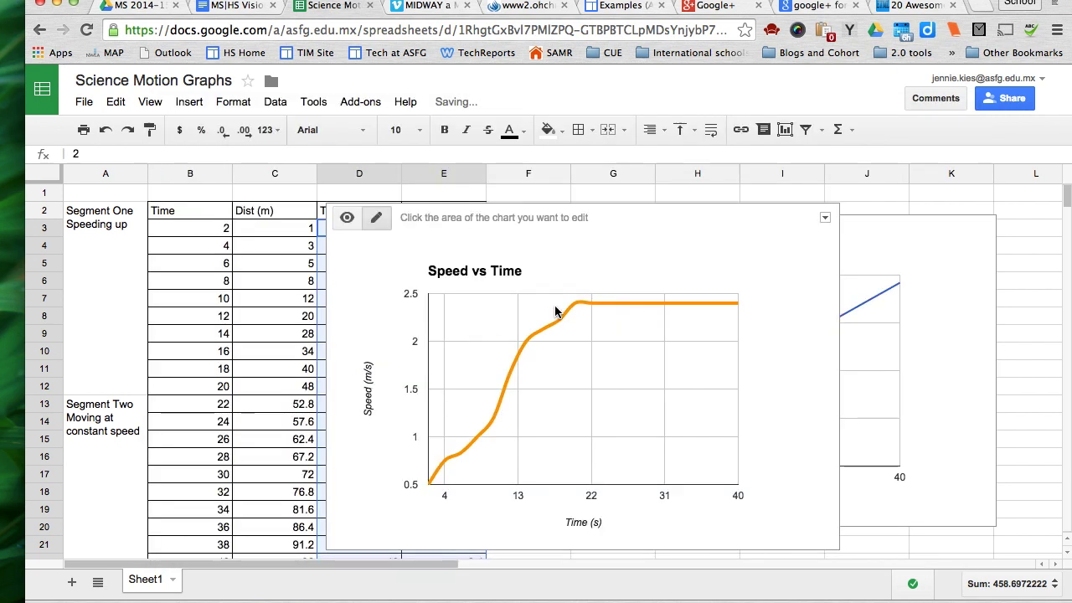
Move the Speed vs Time chart down below the Distance vs Time chart.
drag(612, 215, 676, 304)
scroll(676, 305, down, 3)
click(720, 260)
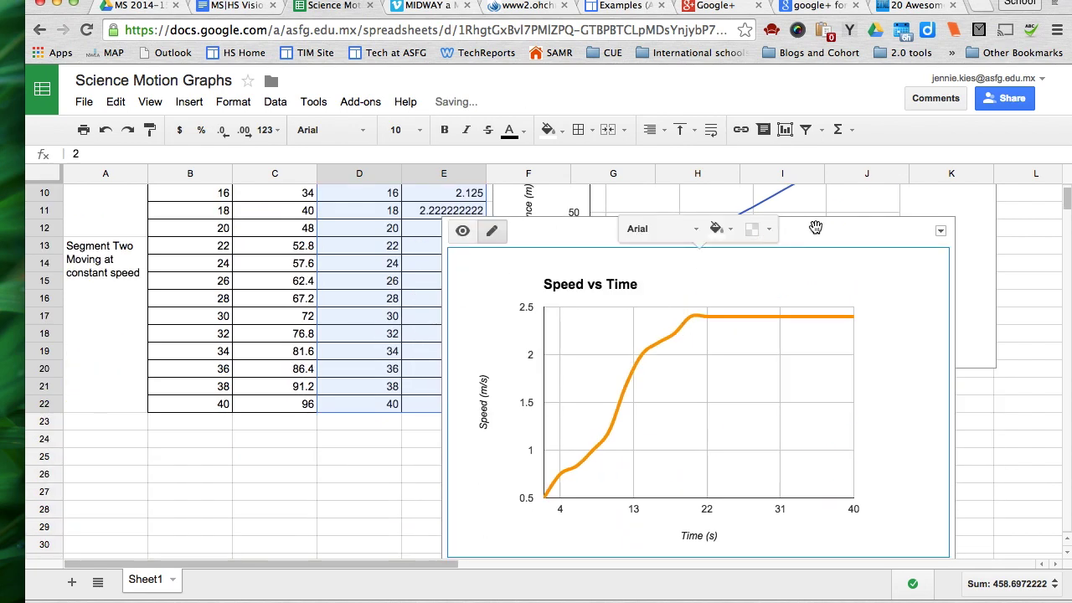
drag(816, 227, 866, 394)
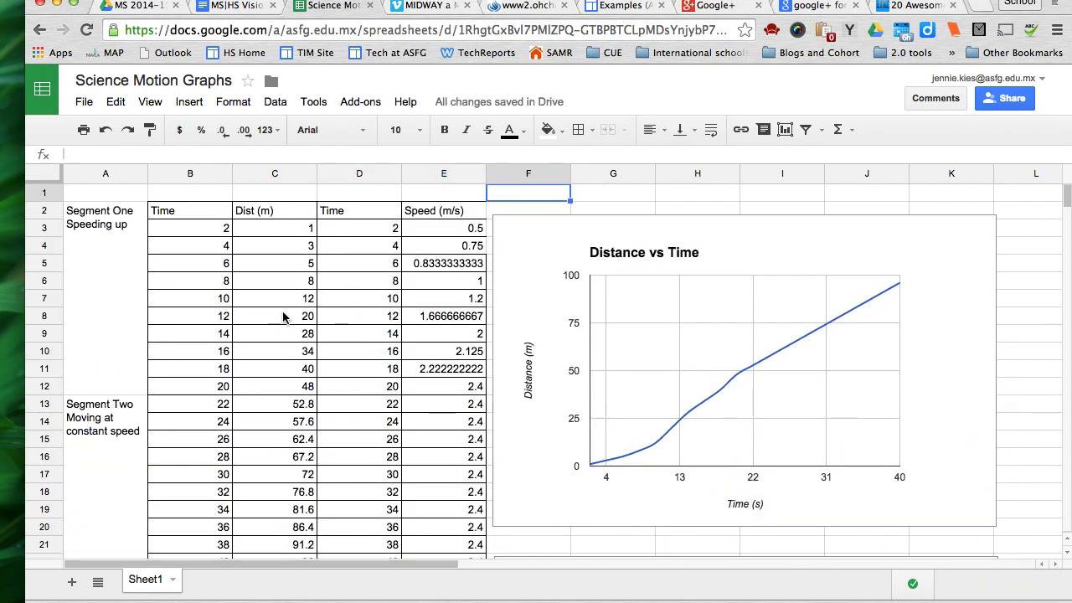
Test-change C7 to 20, then undo to restore the value 12.
click(297, 299)
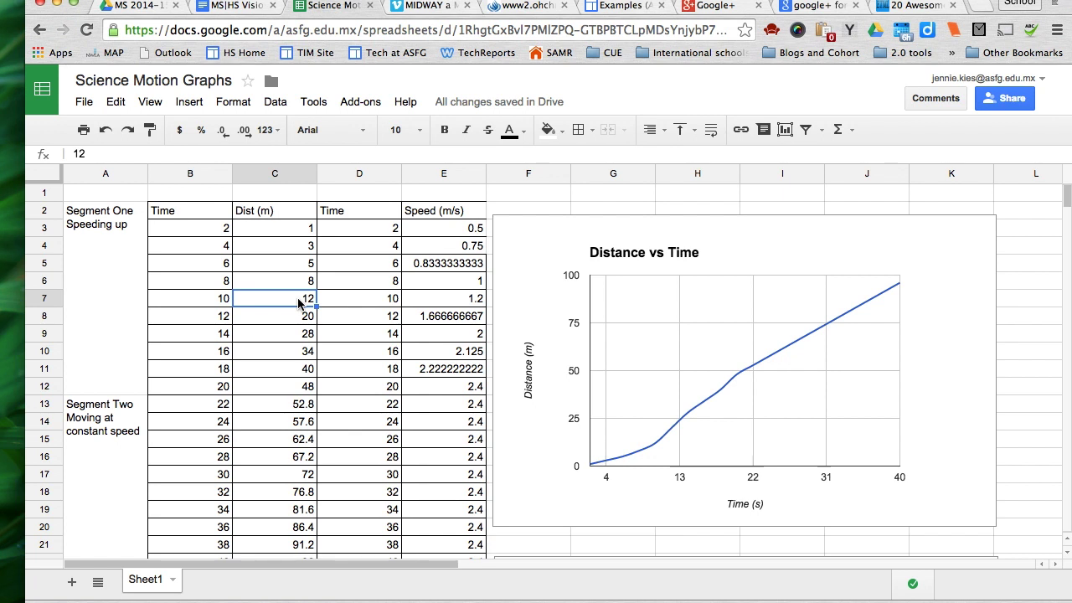
text(20)
key(Return)
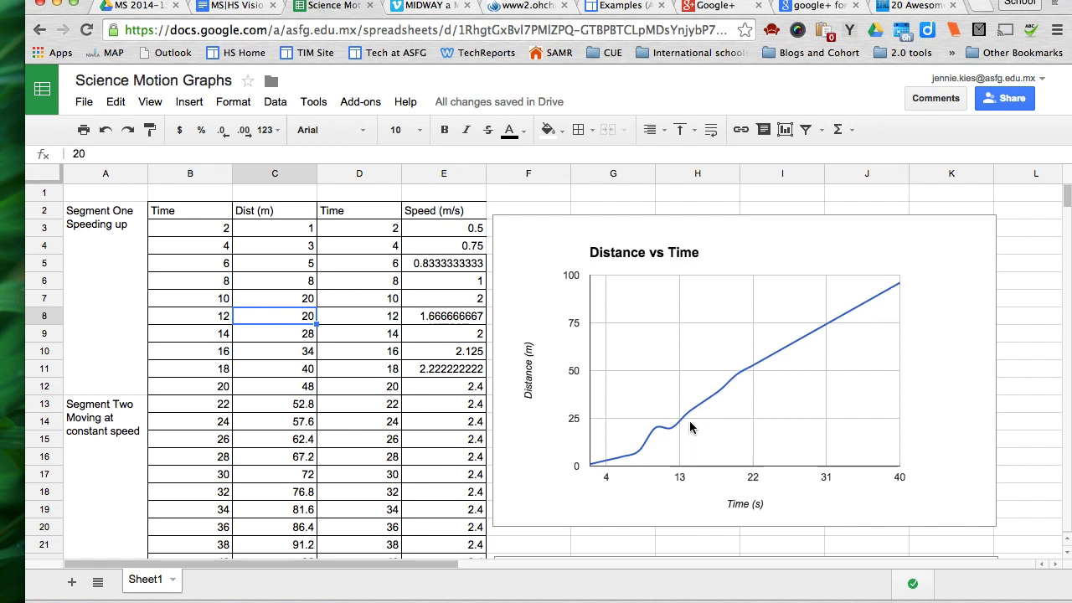
key(super+z)
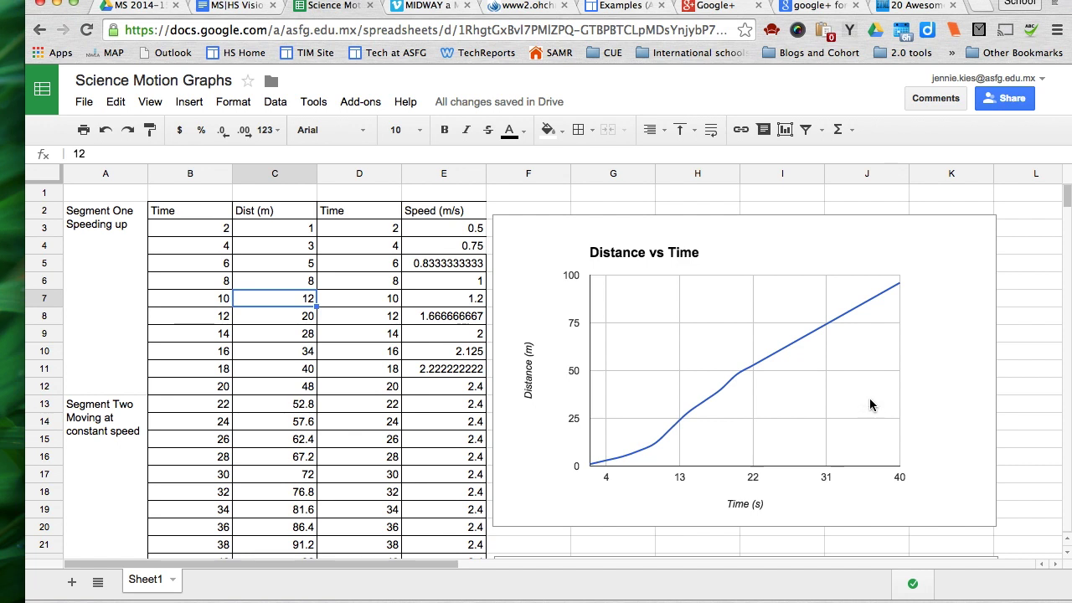
click(972, 229)
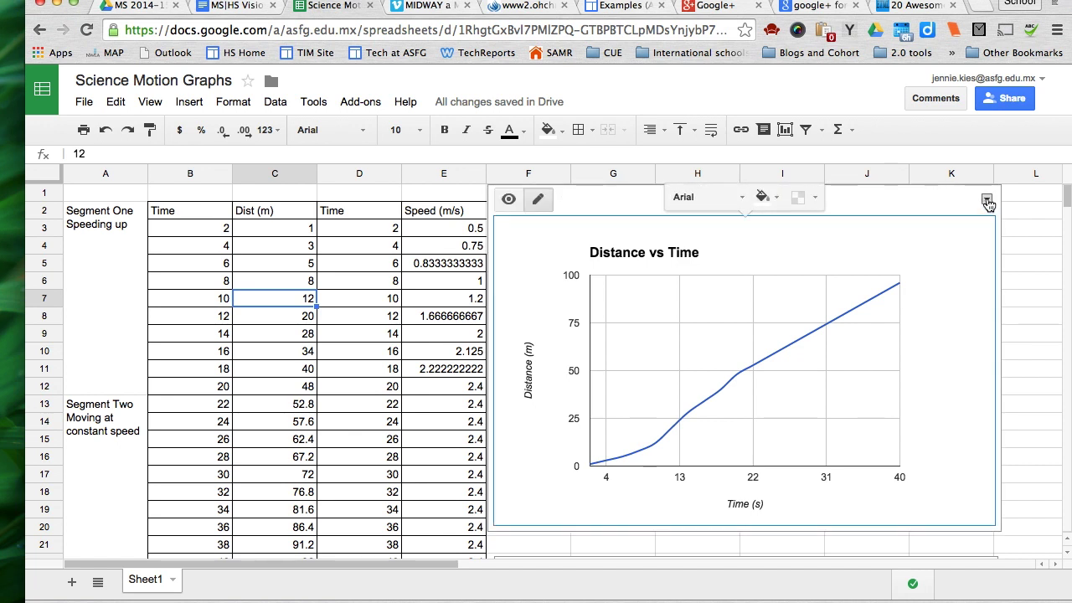
Copy the Distance vs Time chart from its options menu.
click(987, 201)
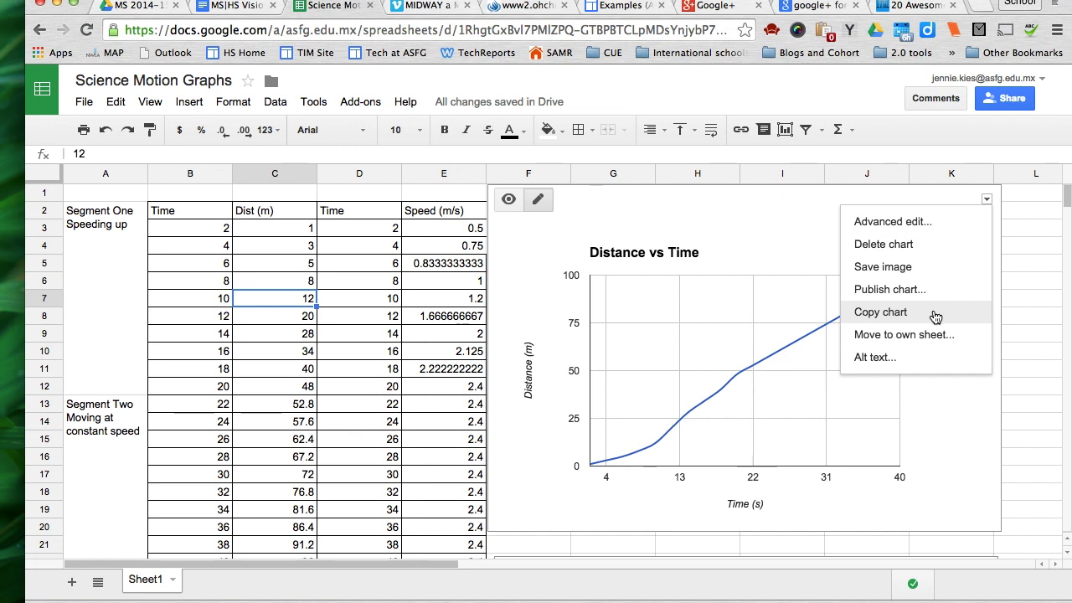
click(890, 313)
Paste the Distance vs Time chart into the Vision Narratives document.
click(228, 5)
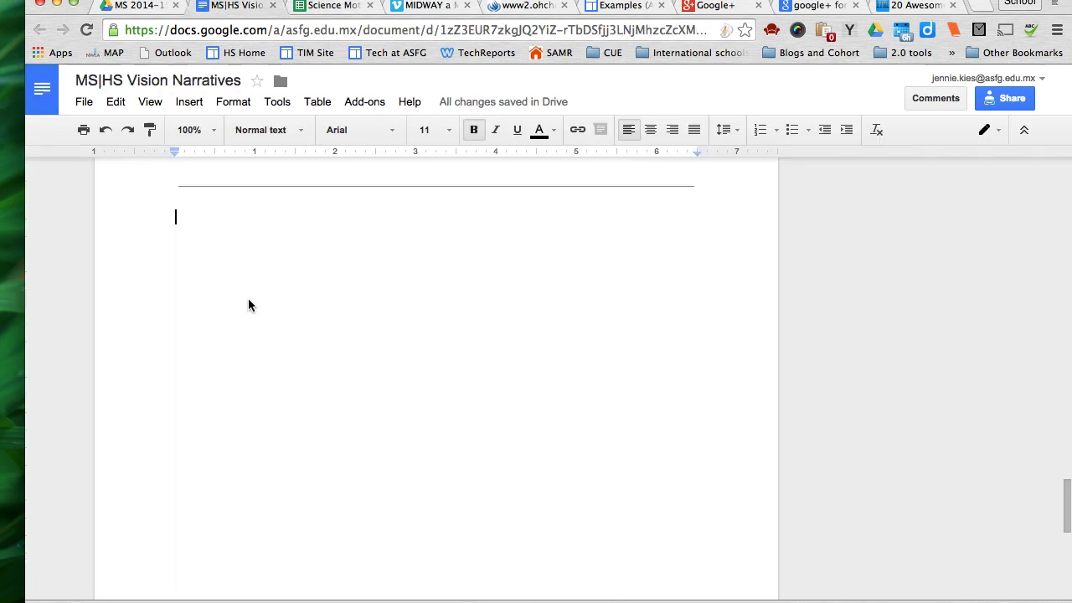
right_click(200, 226)
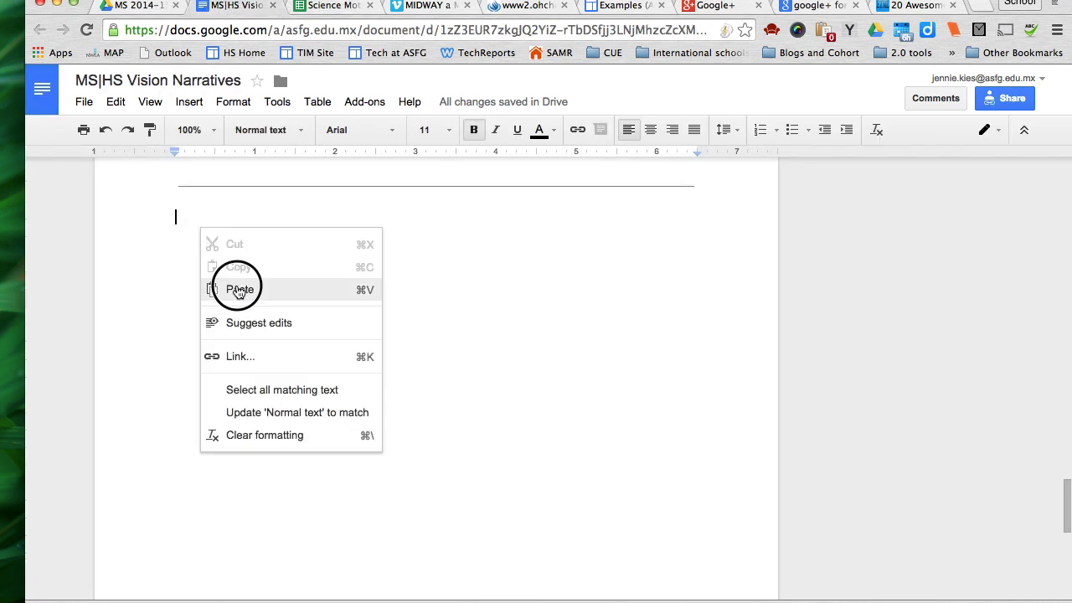
click(238, 288)
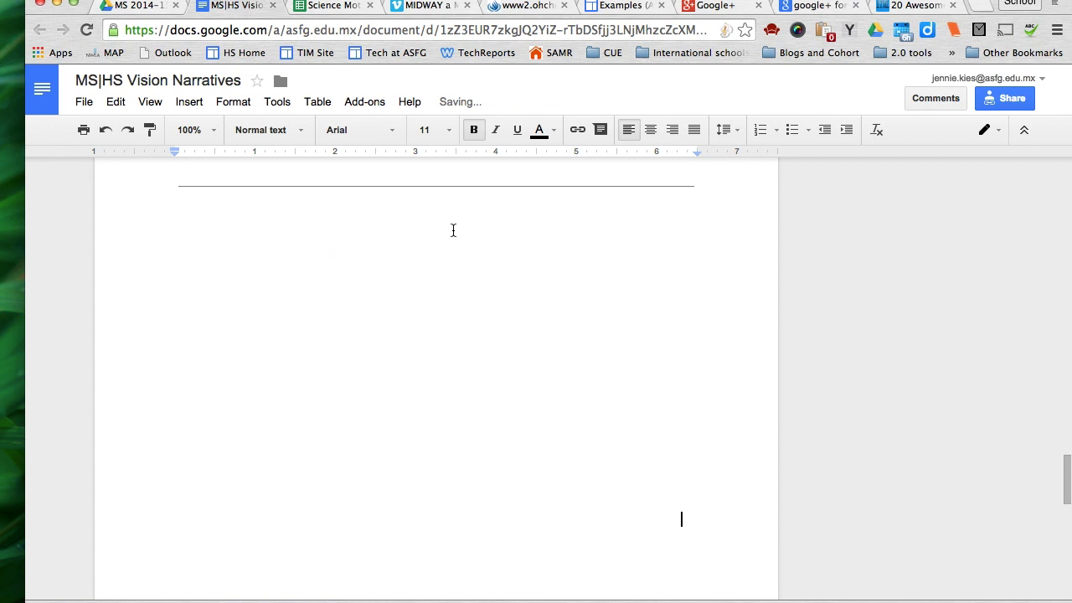
Shrink the chart, set it to wrap text, and type 'asdkfjaldk' beside it.
click(490, 382)
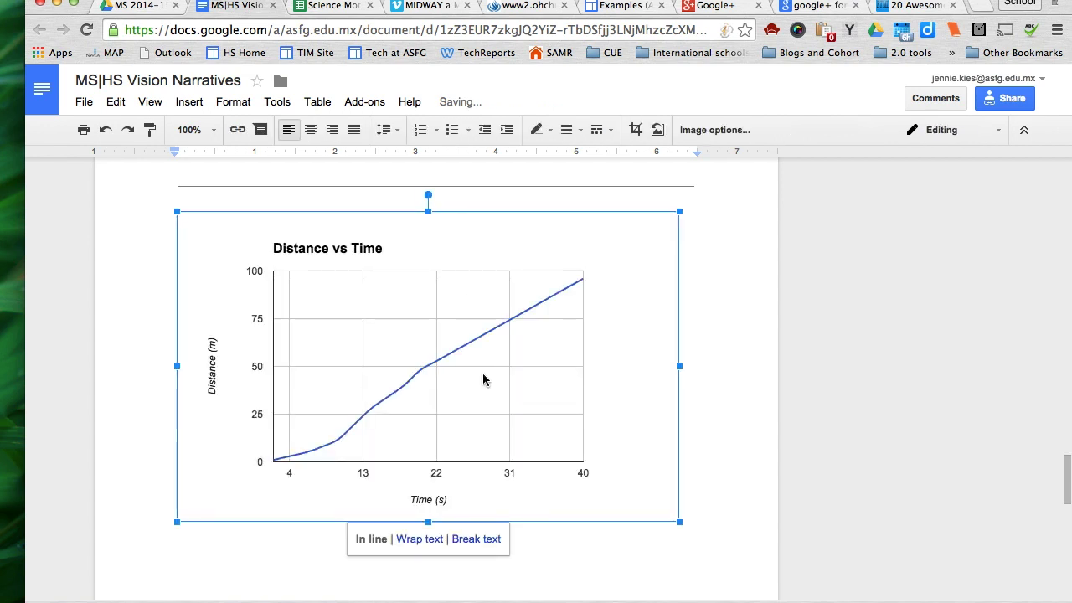
drag(680, 521, 490, 429)
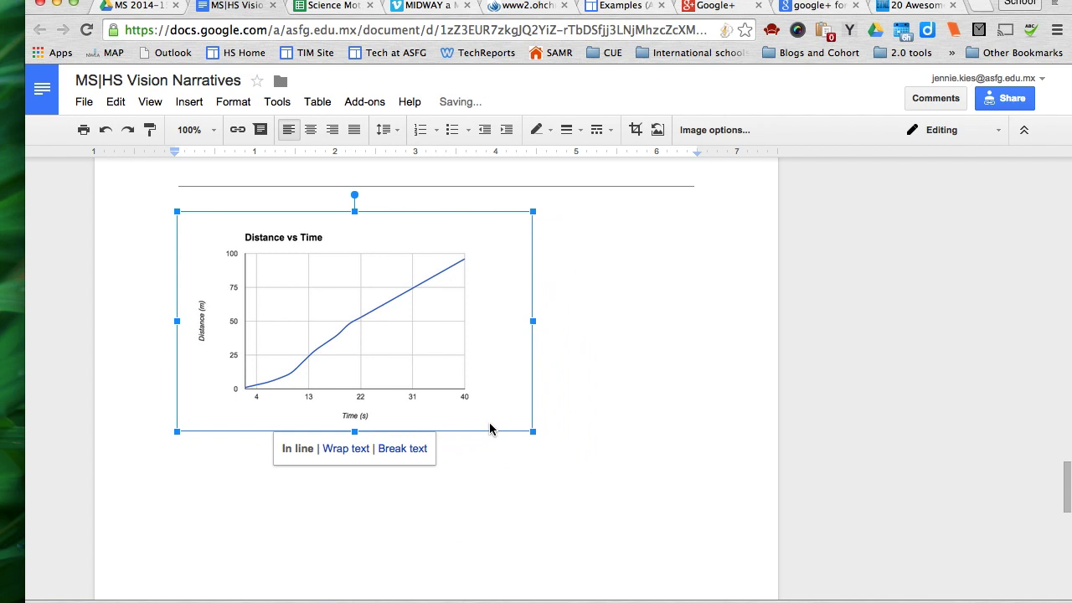
click(348, 449)
click(603, 320)
text(asdkfjaldk)
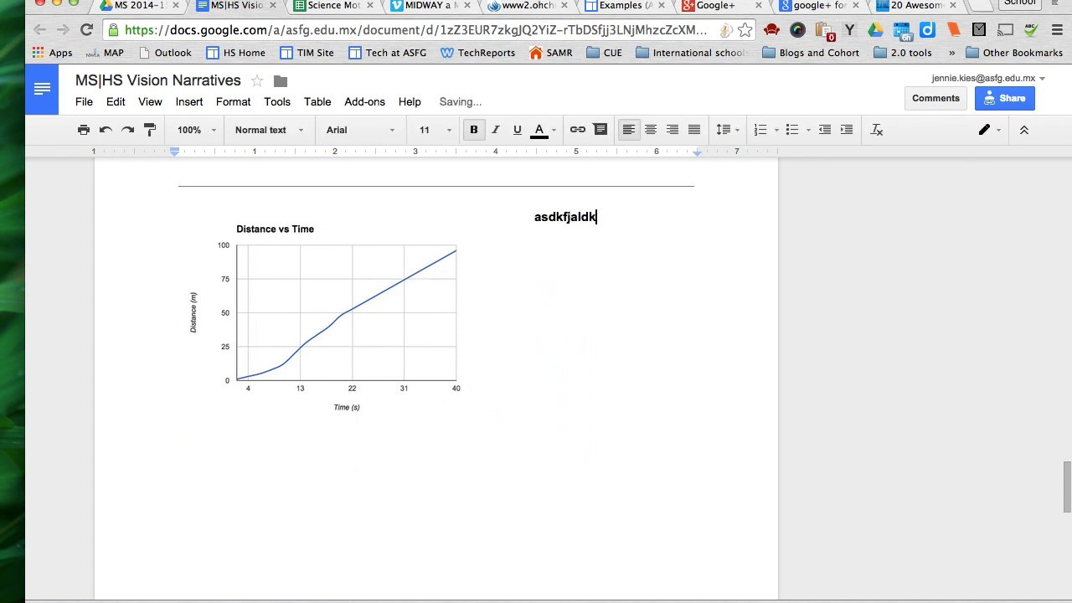